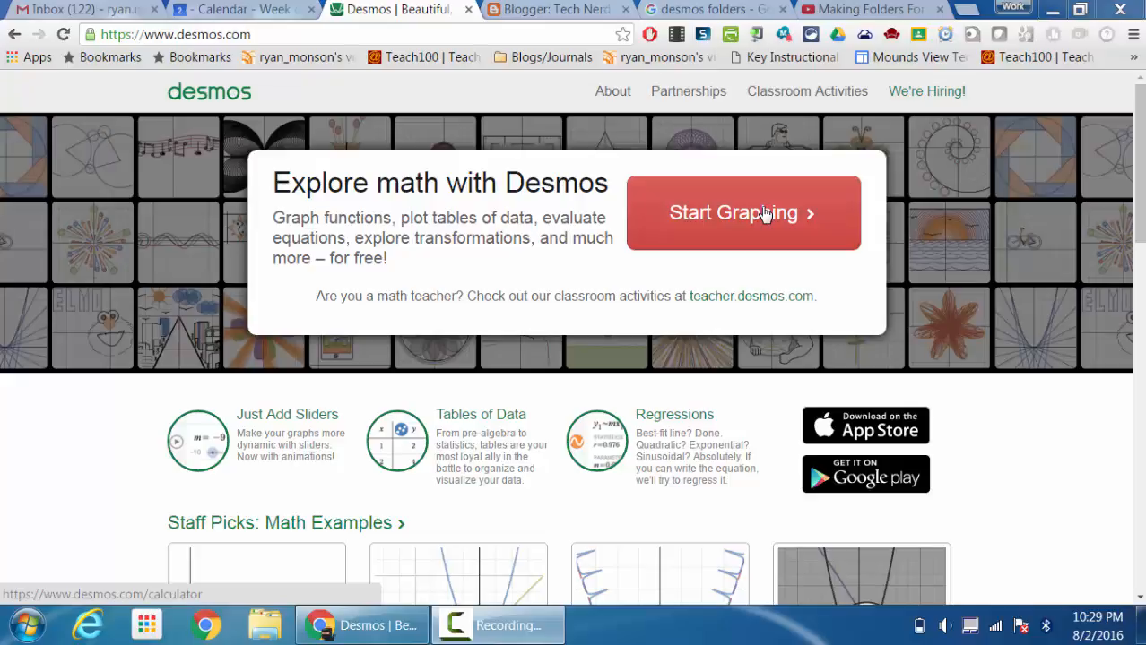
Open the graphing calculator from the Desmos home page and sign in with the Google account
left_click(765, 213)
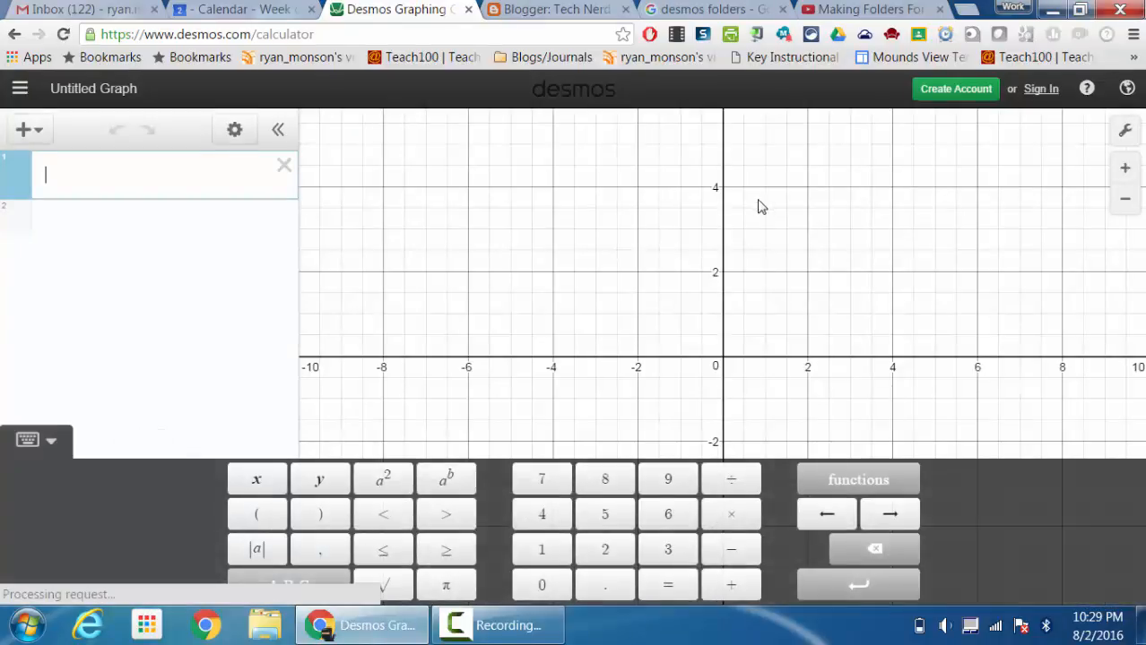
left_click(1040, 90)
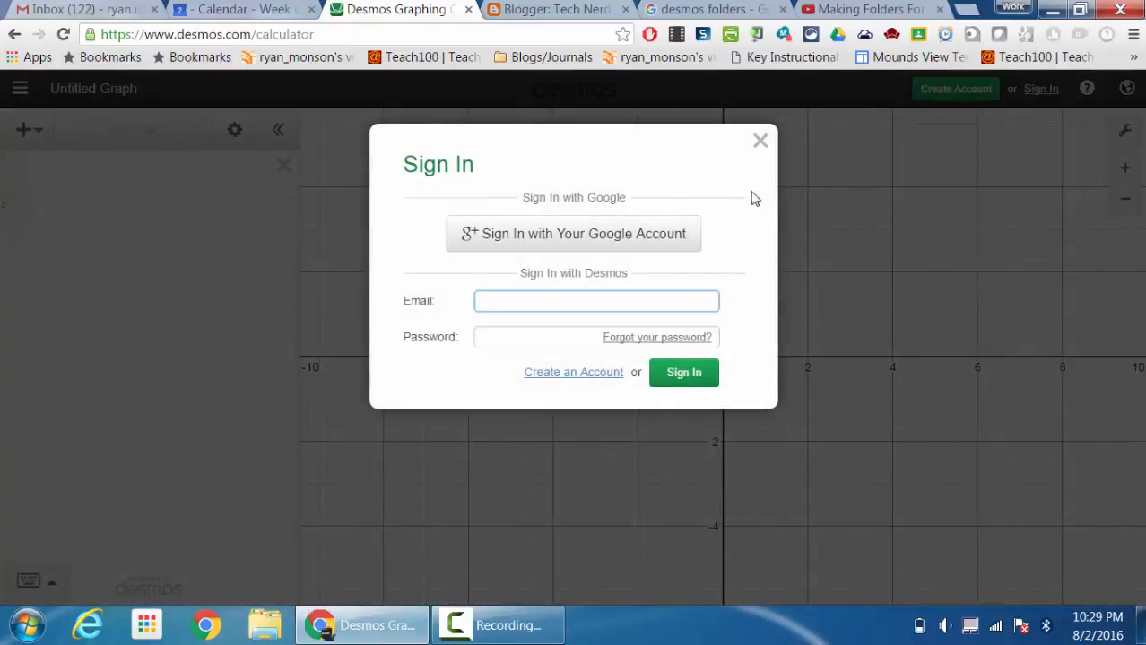
left_click(602, 247)
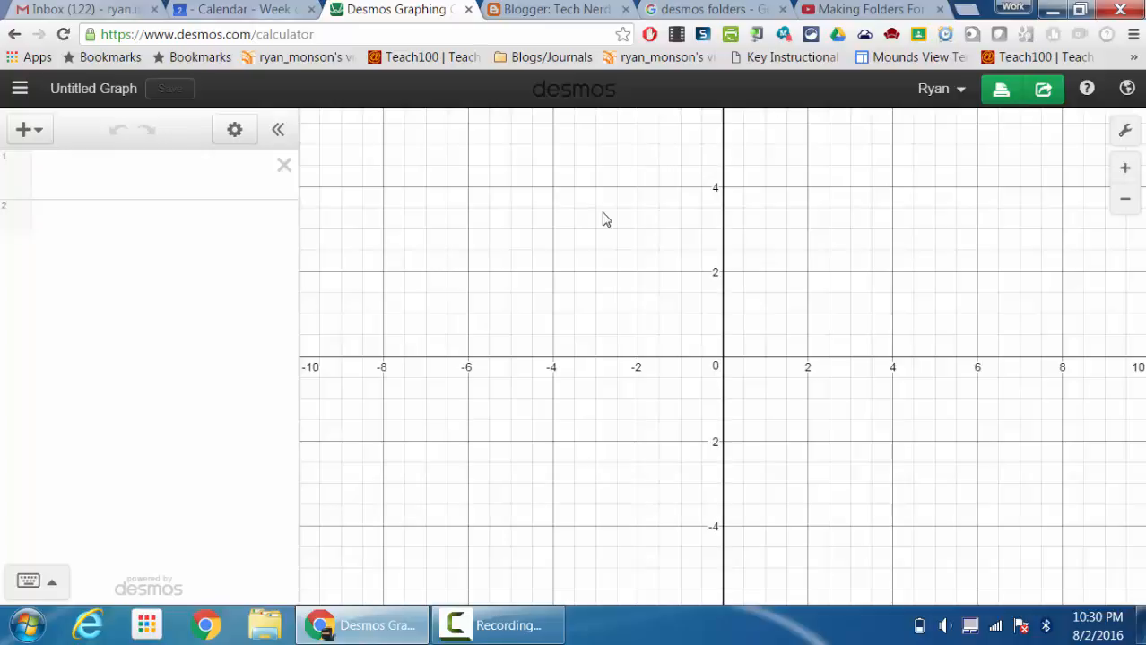
Save the untitled graph under the title "Example for Tech Nerd Camp"
left_click(95, 90)
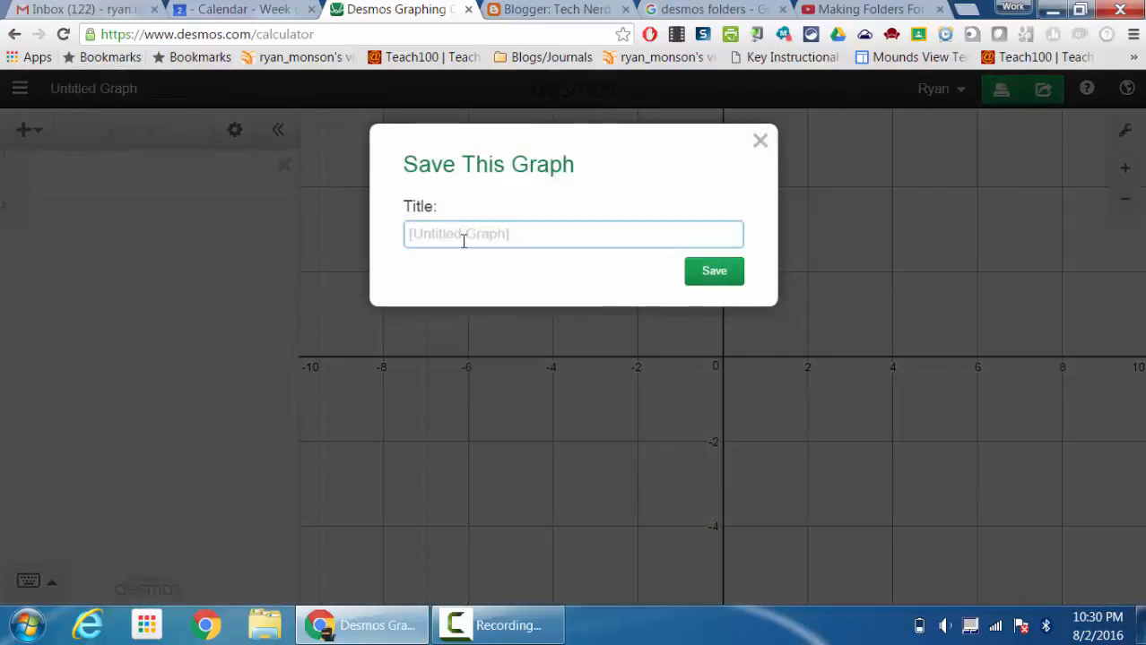
type("Example for Te")
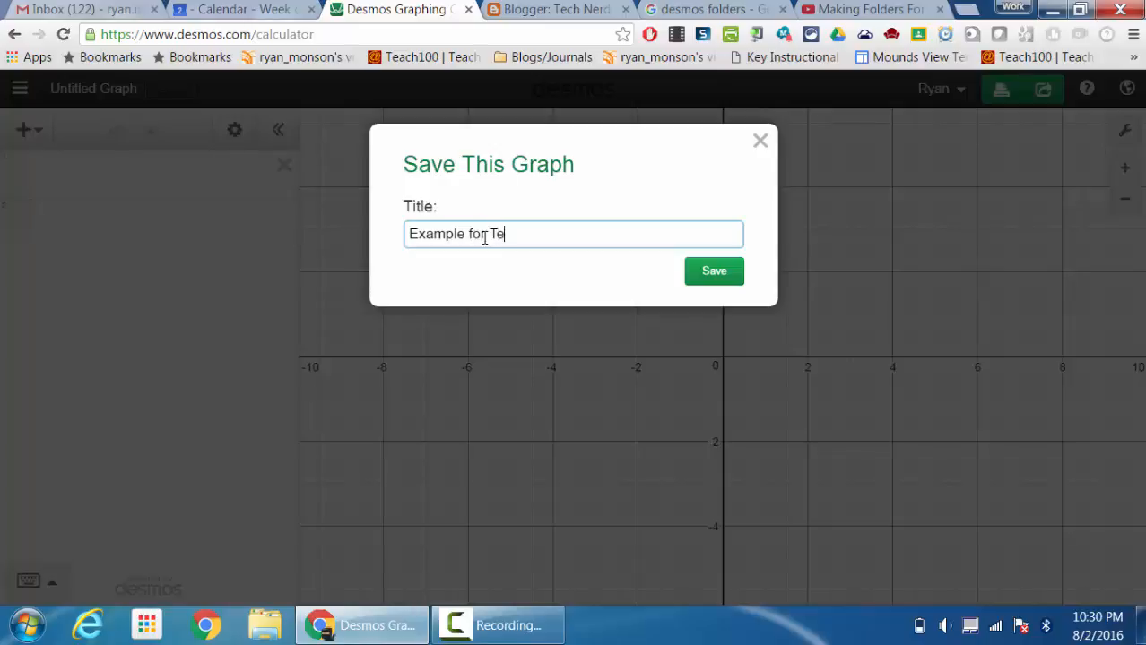
type("cch Nerd Camp")
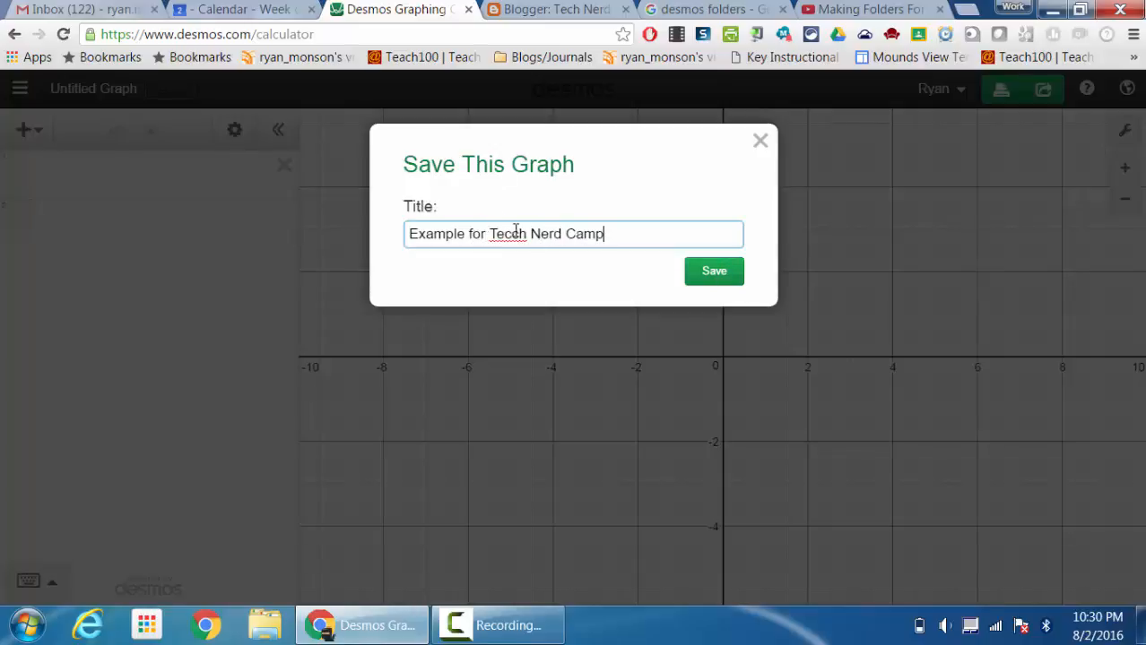
left_click(517, 233)
key("BackSpace")
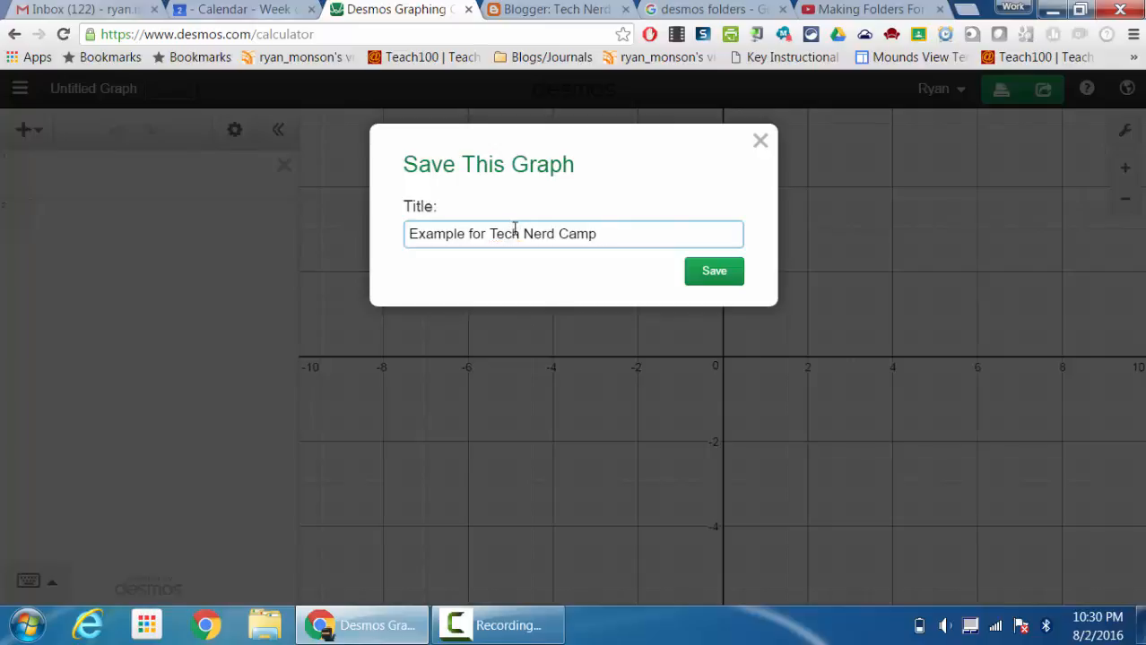
left_click(710, 276)
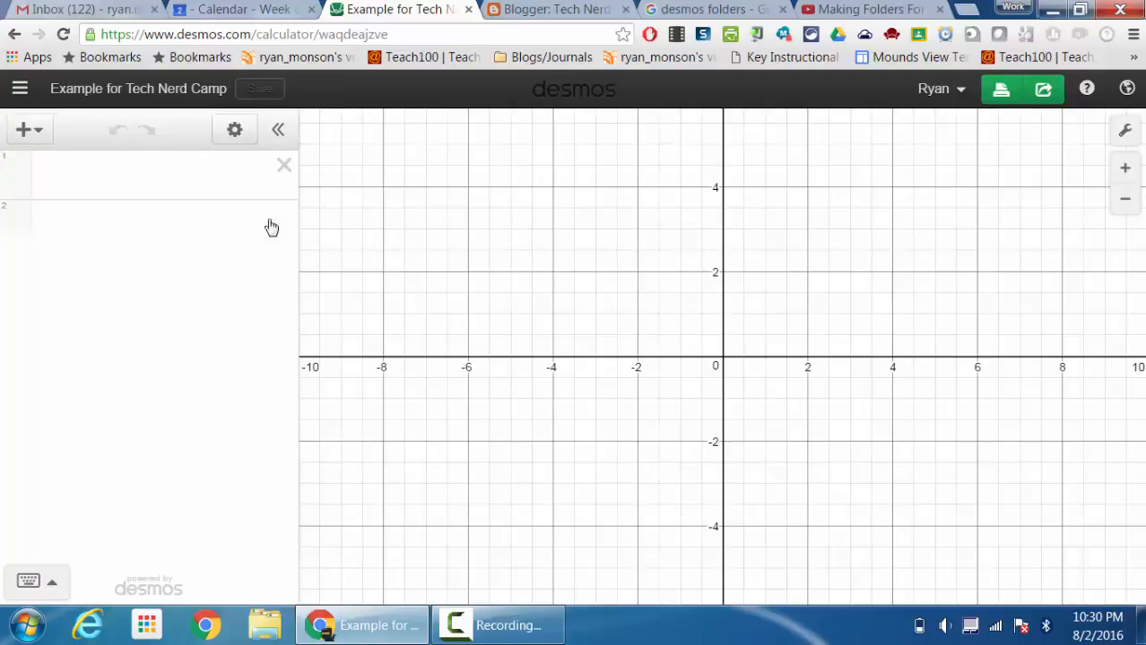
Graph the line y = 3x − 4 in the first expression and plot the point (3,4) in the second
left_click(56, 181)
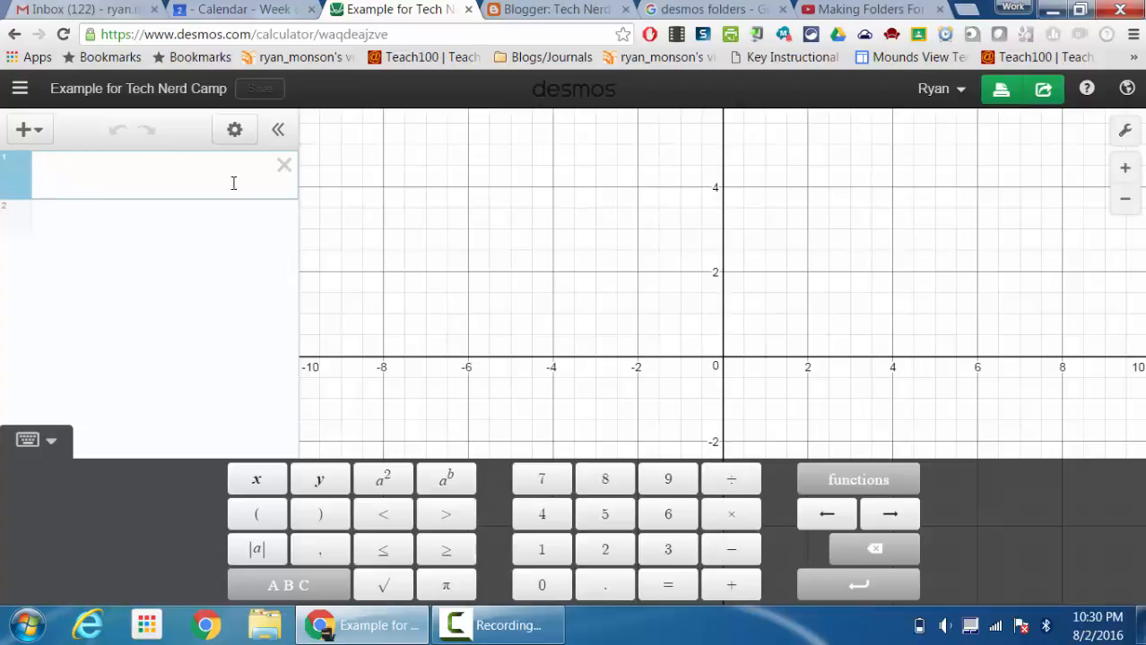
type("y")
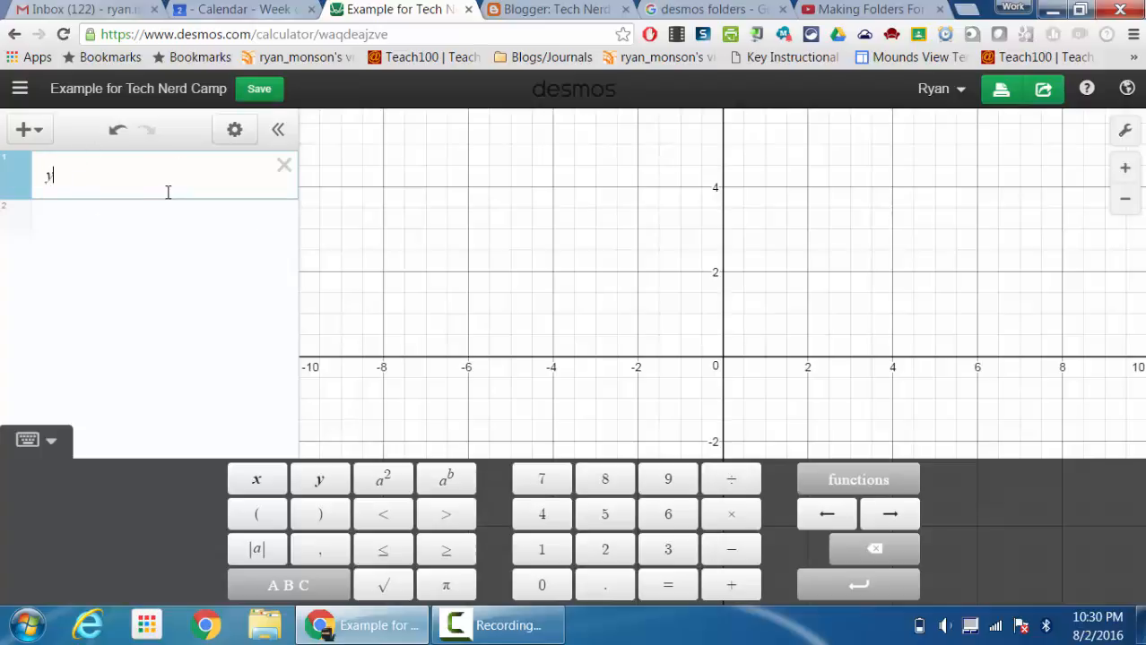
type("=3x-4")
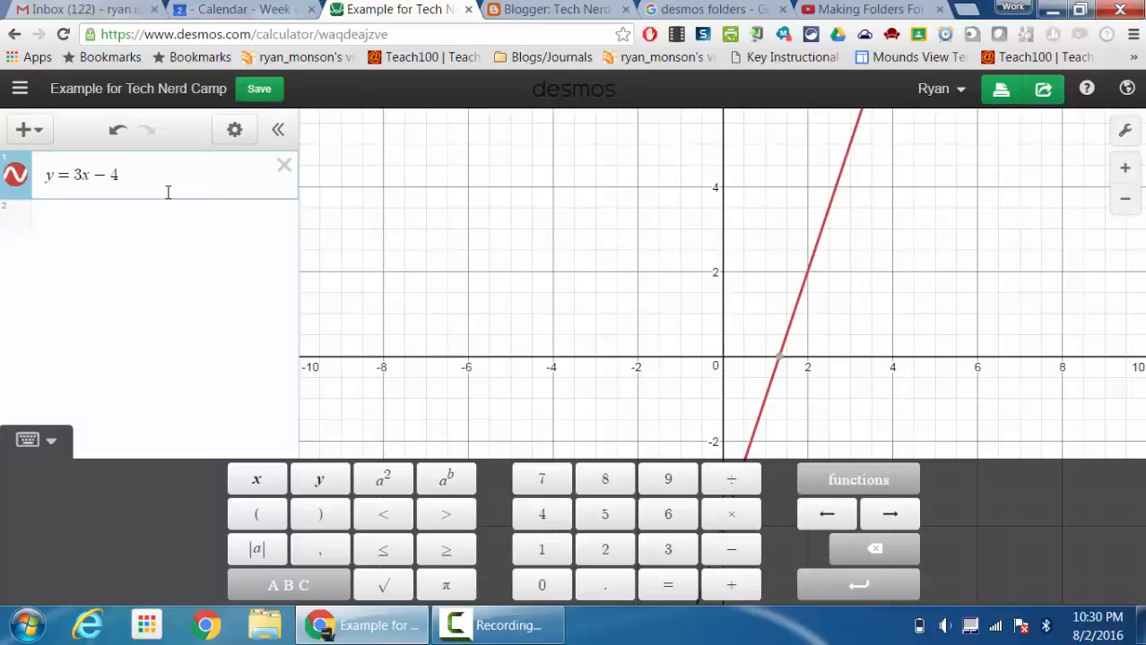
key("Return")
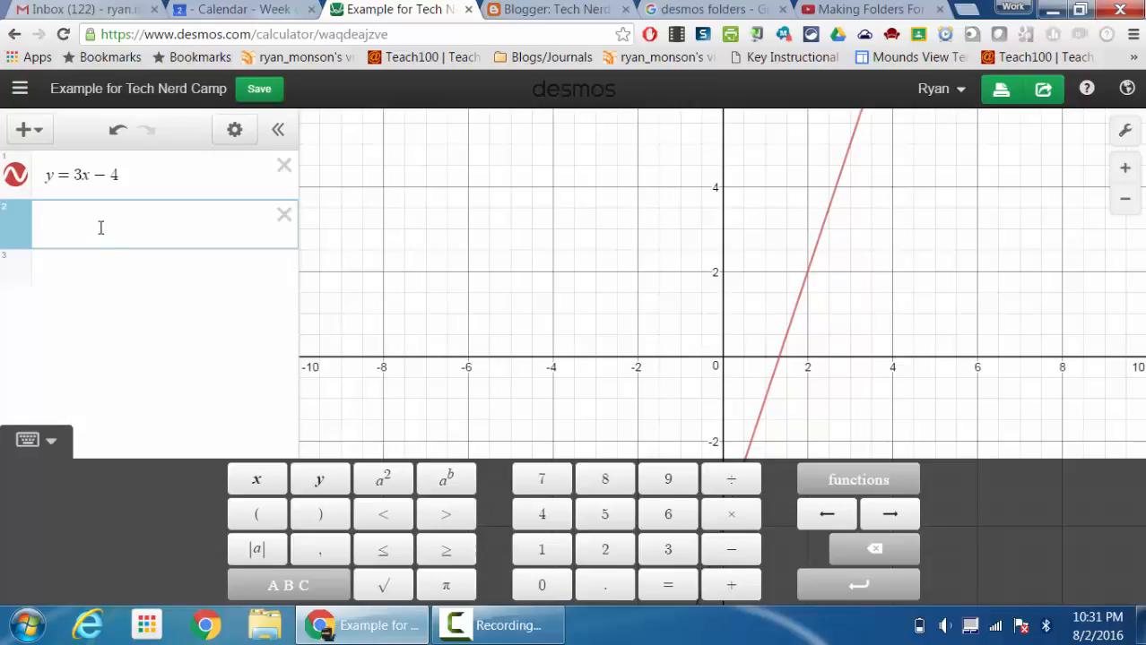
type("(3,4)")
key("Return")
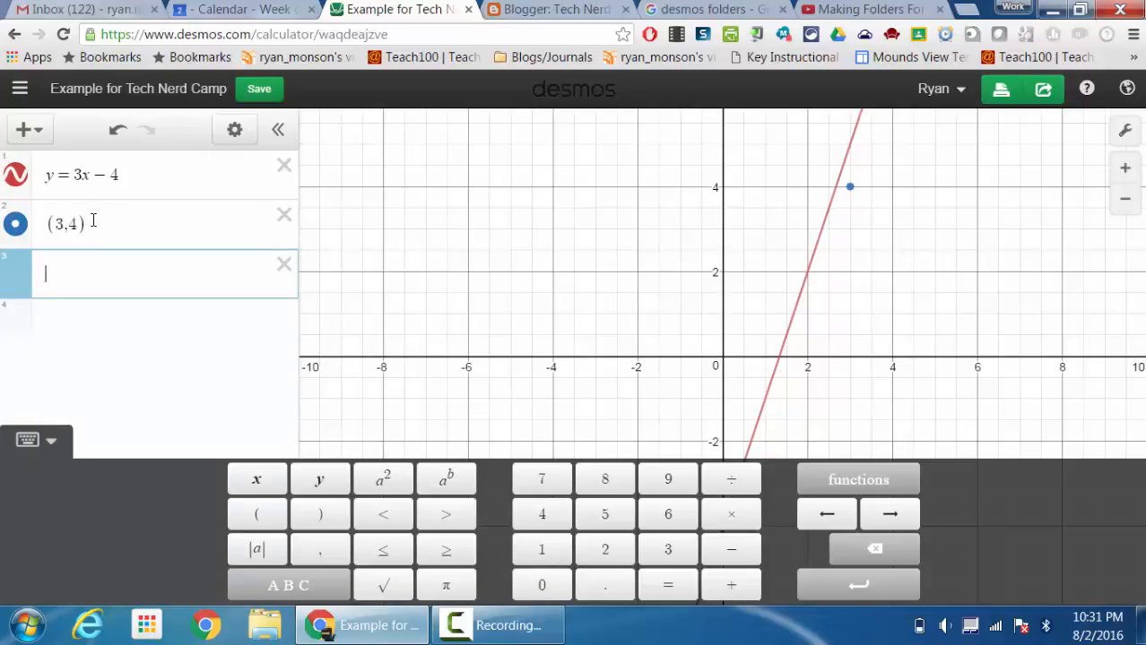
Add a table below the point expression and fill its x₁ column with the values 1 through 6
left_click(39, 137)
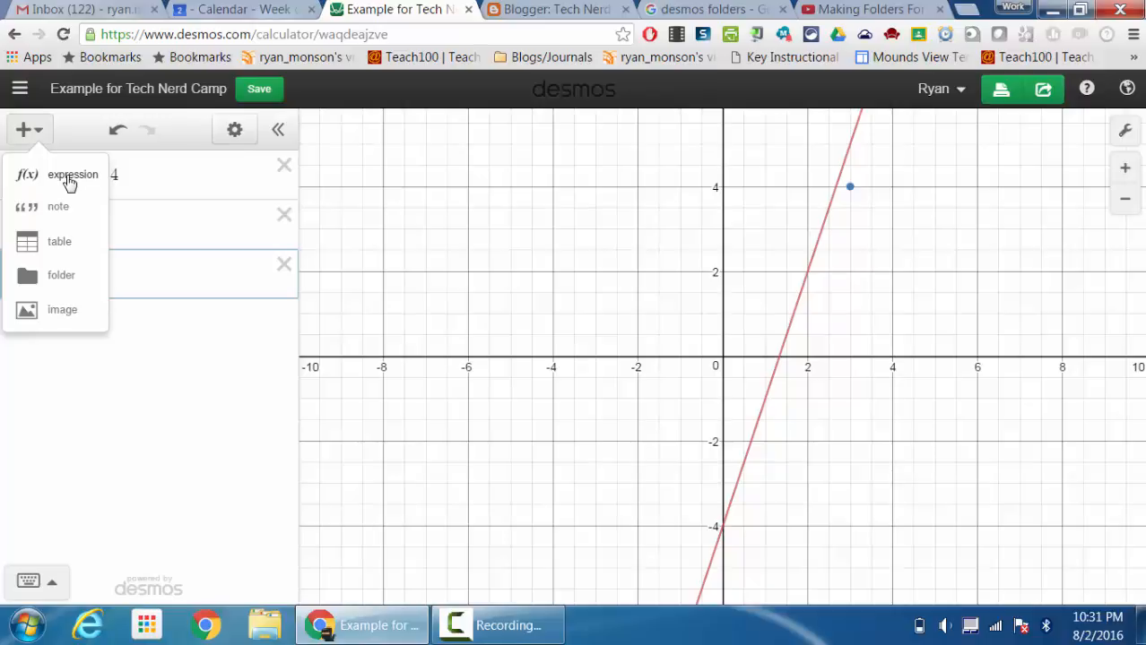
left_click(59, 243)
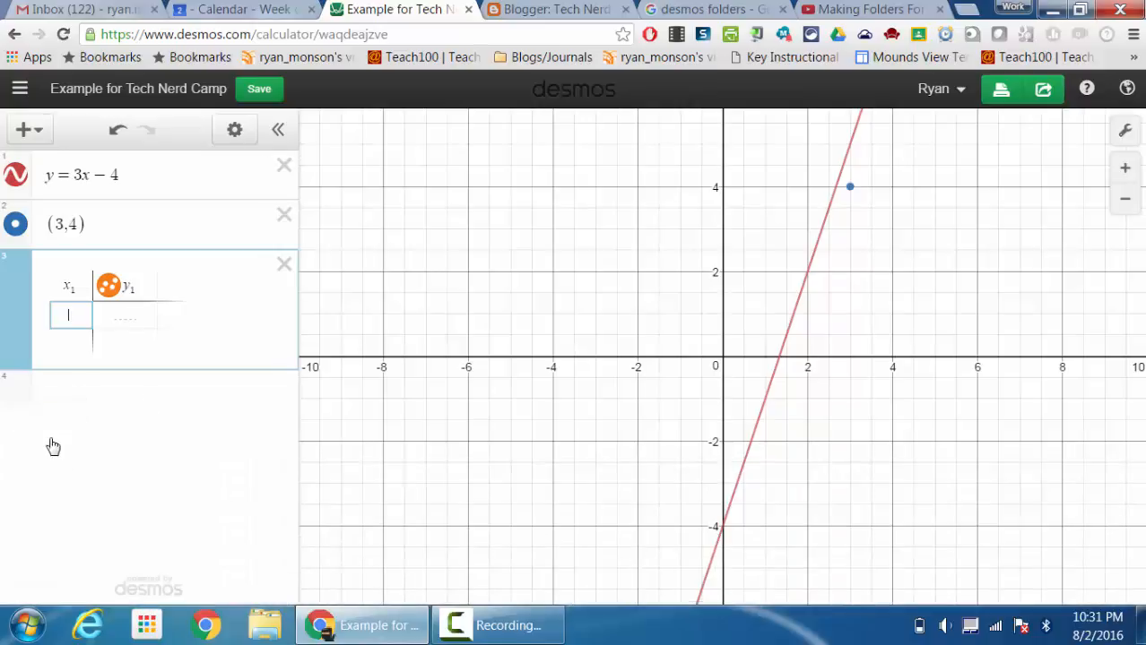
left_click(52, 445)
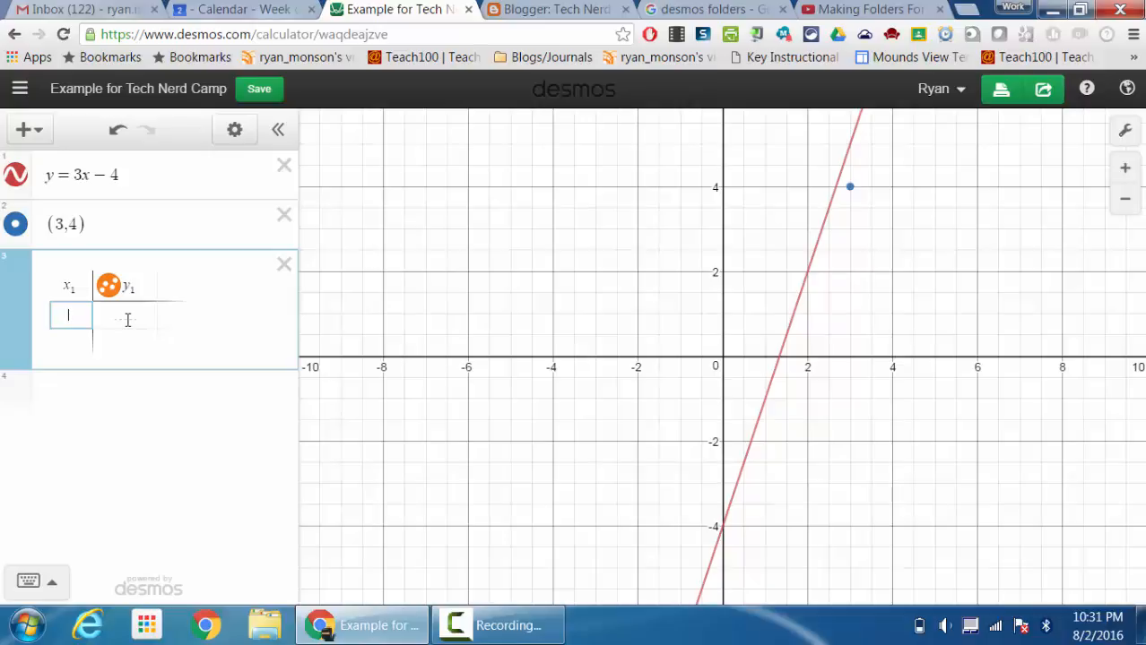
type("1")
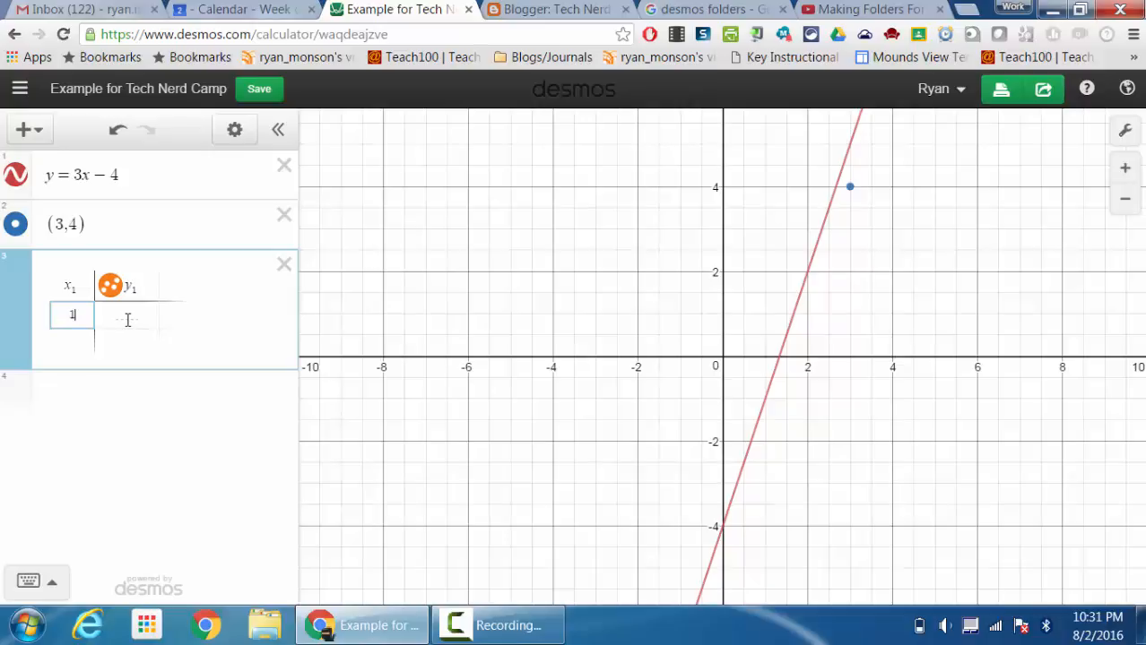
key("Return")
type("2")
key("Return")
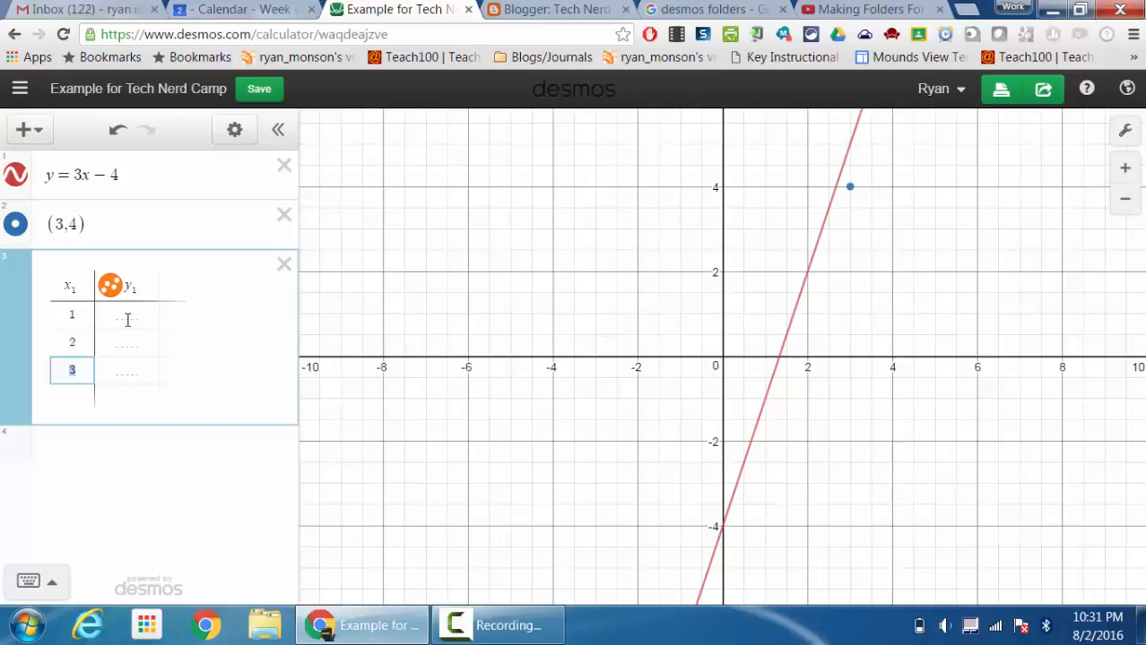
key("Return")
key("Return")
key("Return")
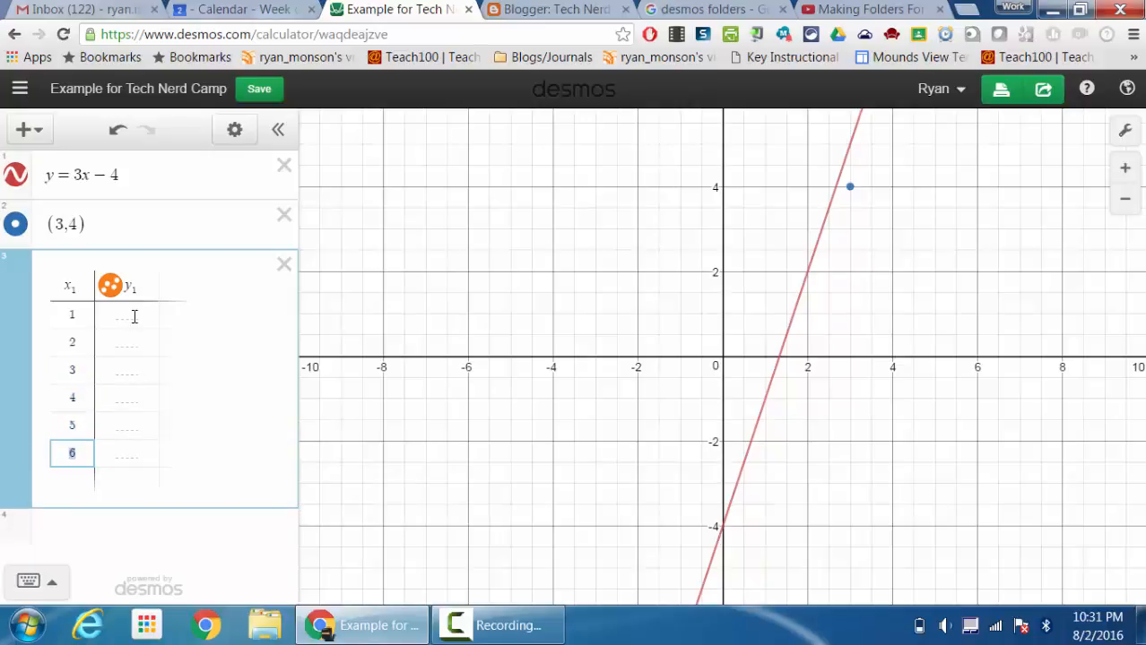
Fill the table's y₁ column with the values 5, 4, 2, −2, −4 and 5
left_click(133, 316)
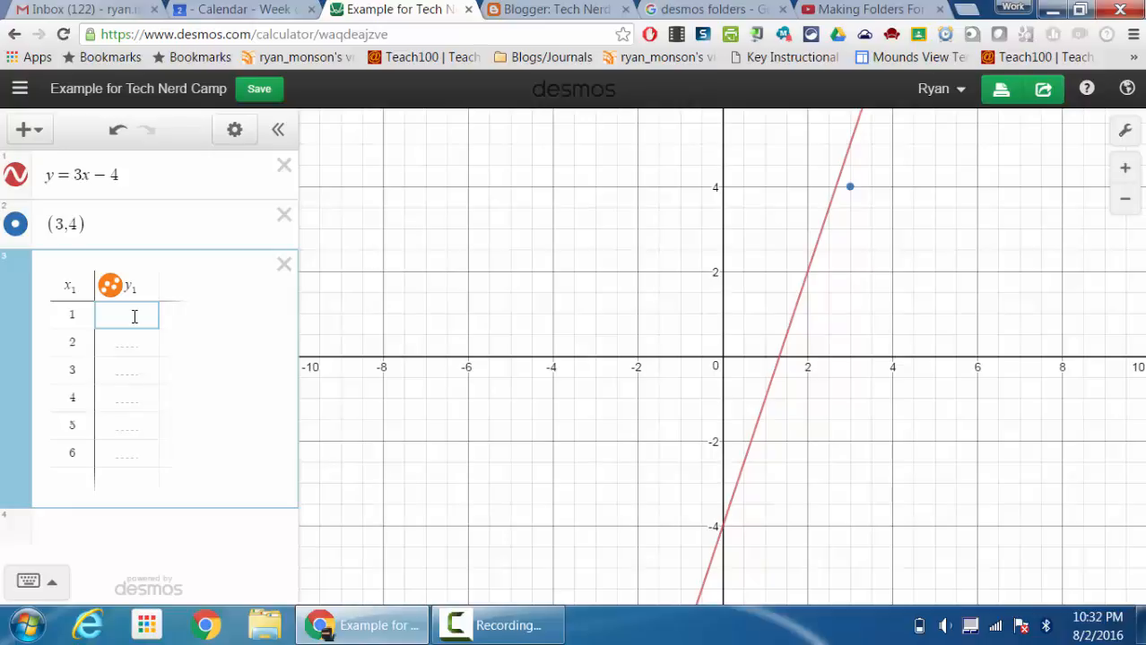
type("5")
key("Return")
type("4")
key("Return")
type("2")
key("Return")
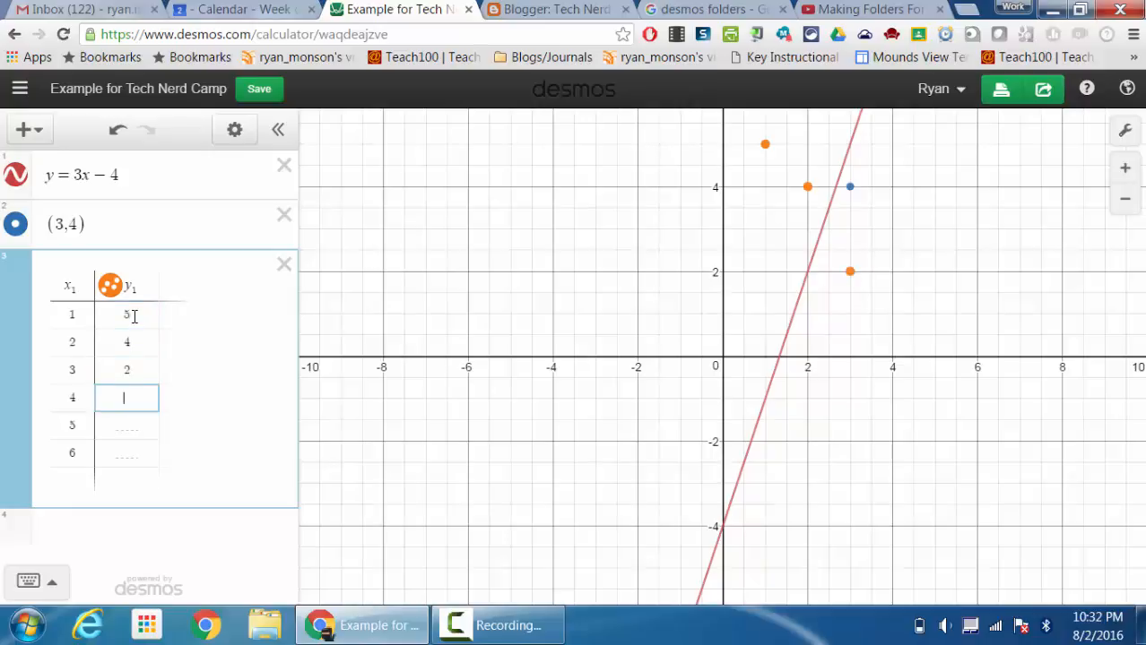
type("-2")
key("Return")
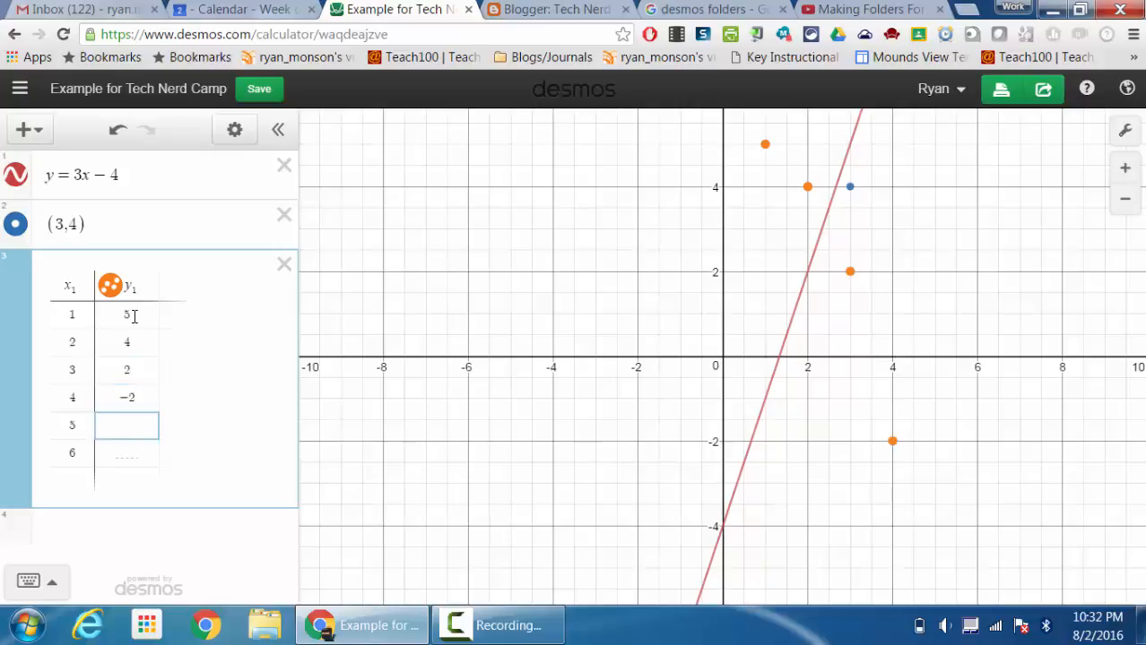
type("-4")
key("Return")
type("5")
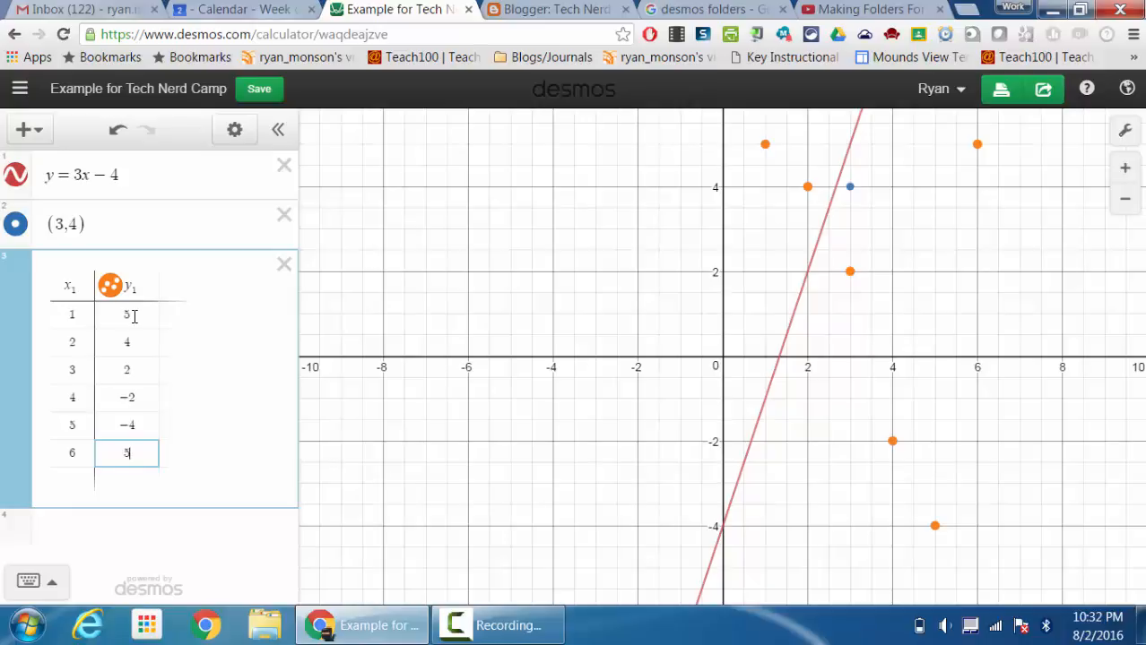
key("Return")
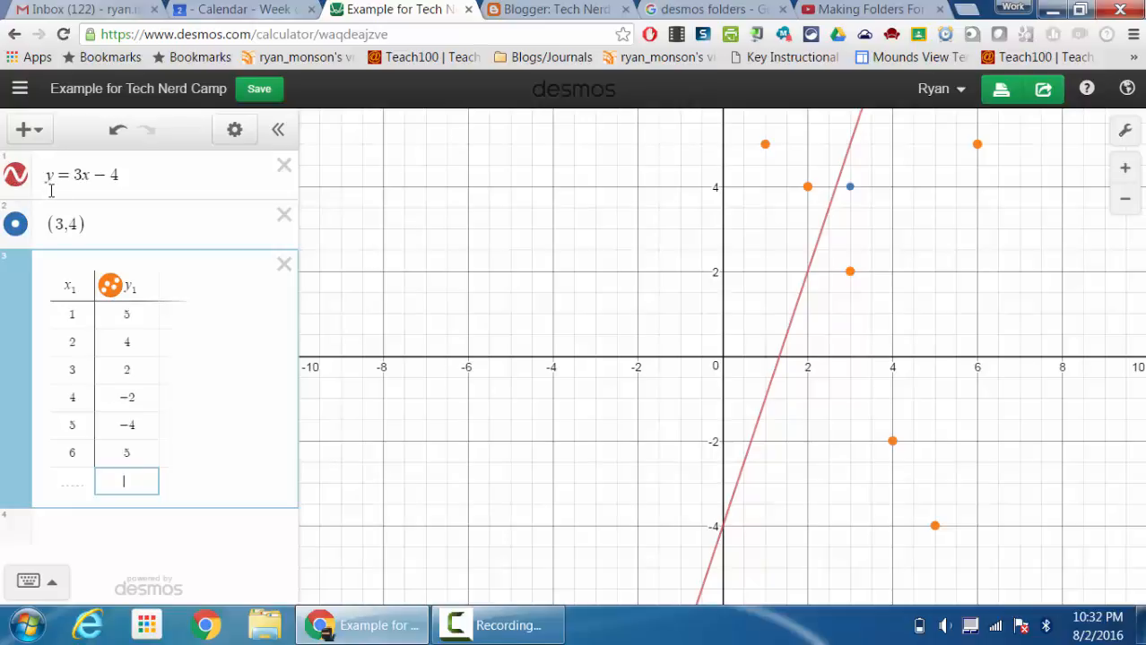
Hide the table's plotted points on the graph and show them again
left_click(100, 231)
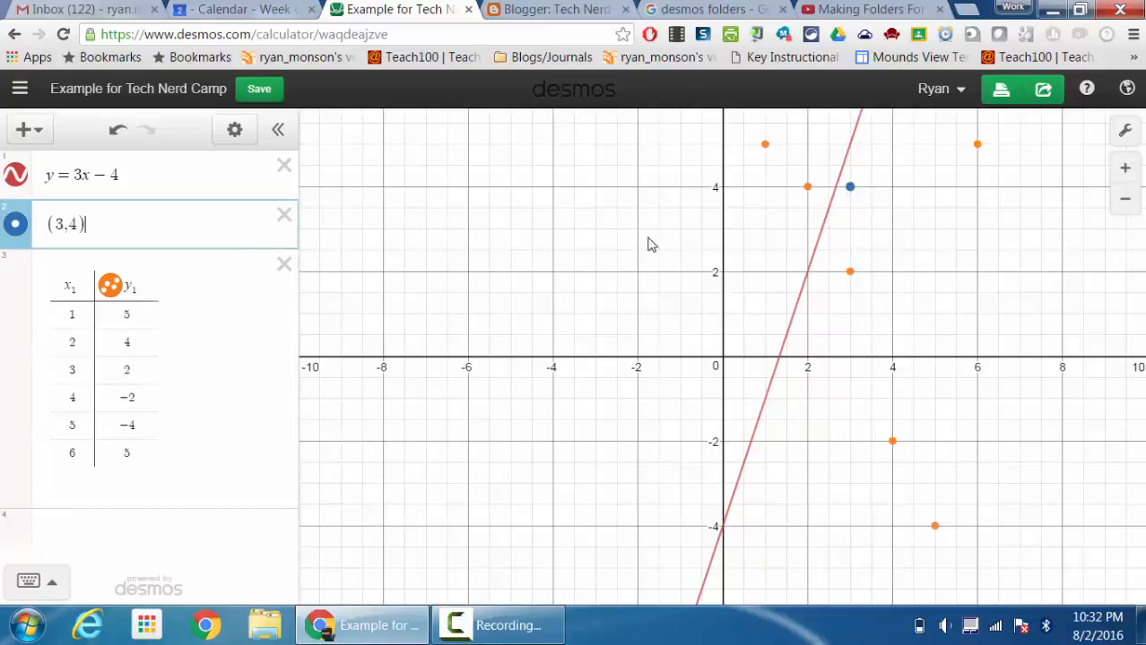
left_click(175, 266)
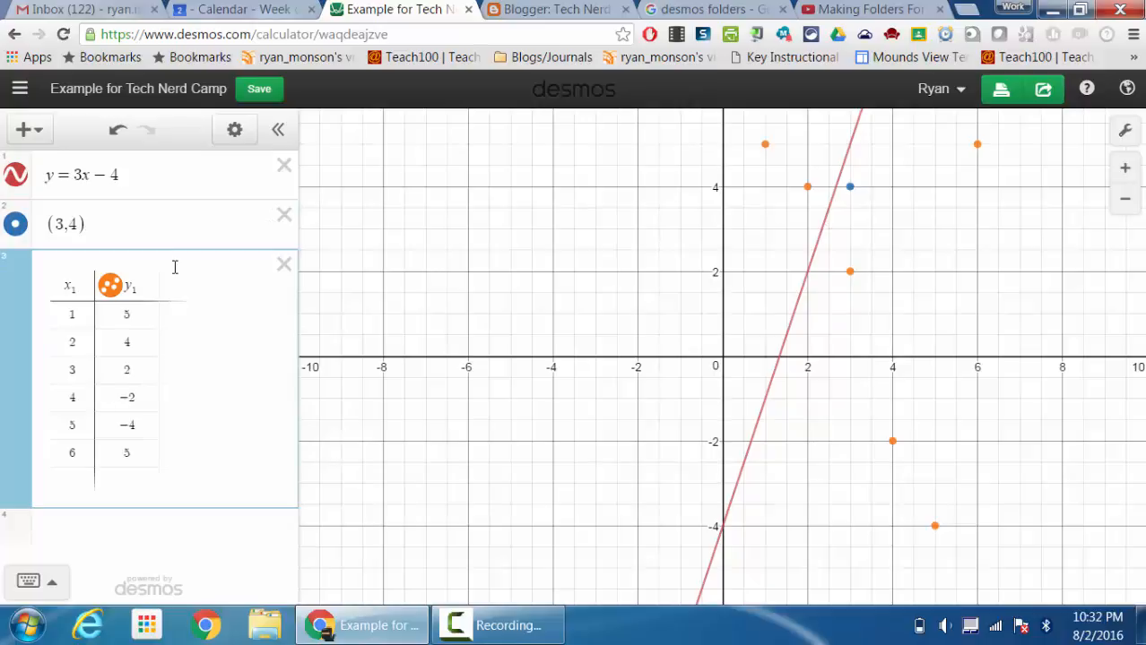
left_click(112, 285)
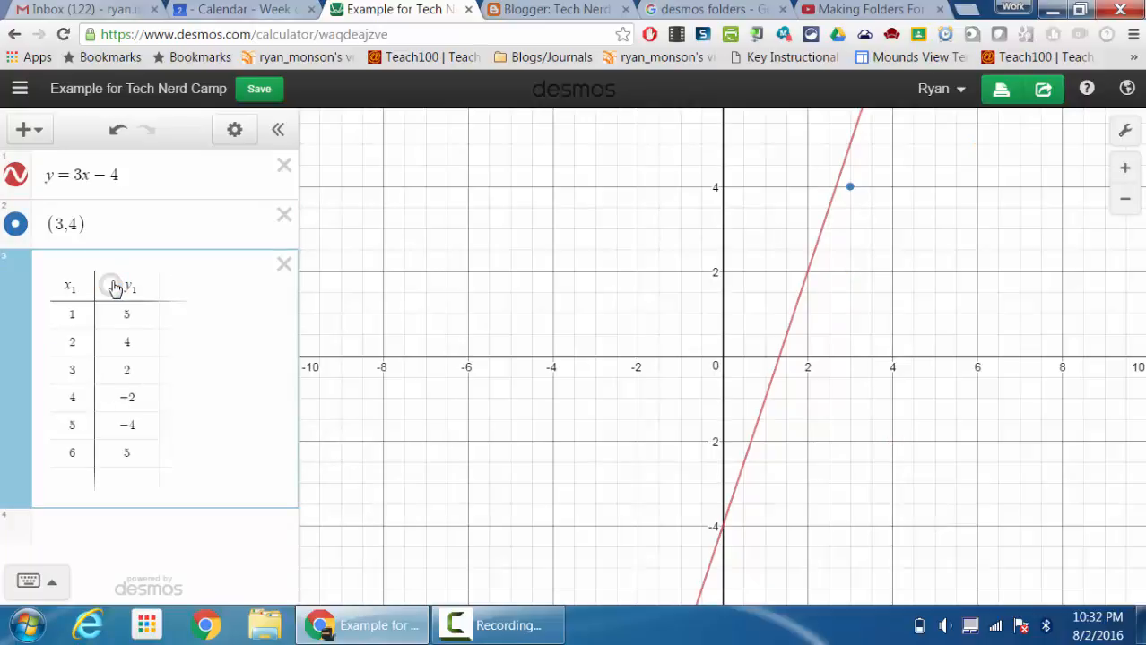
left_click(114, 286)
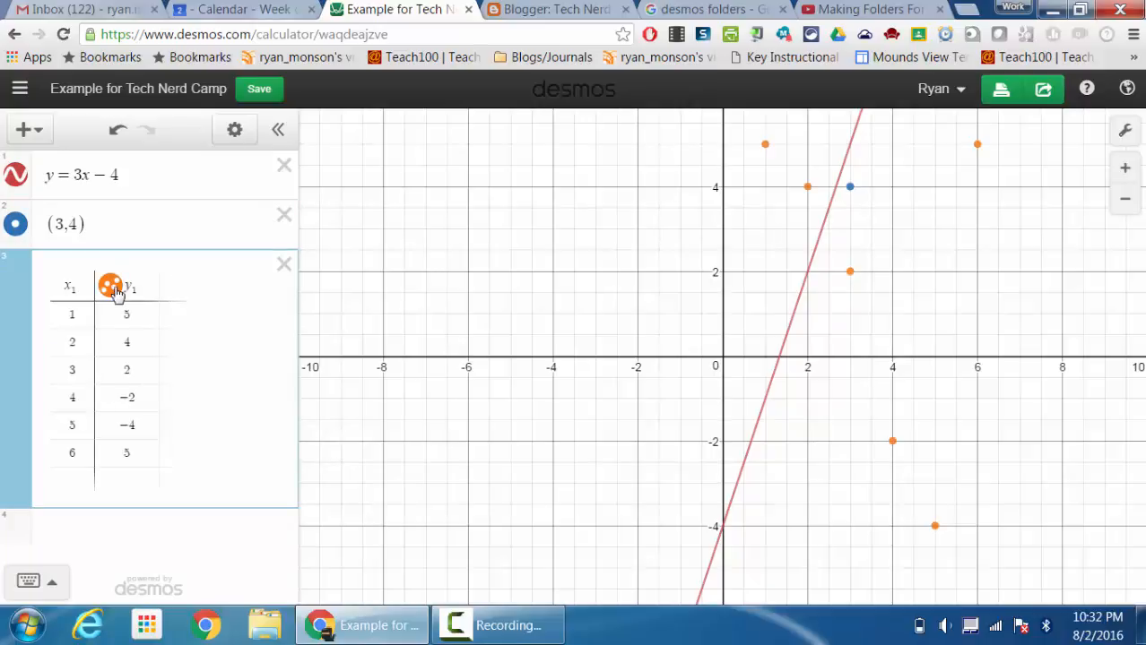
left_click(110, 224)
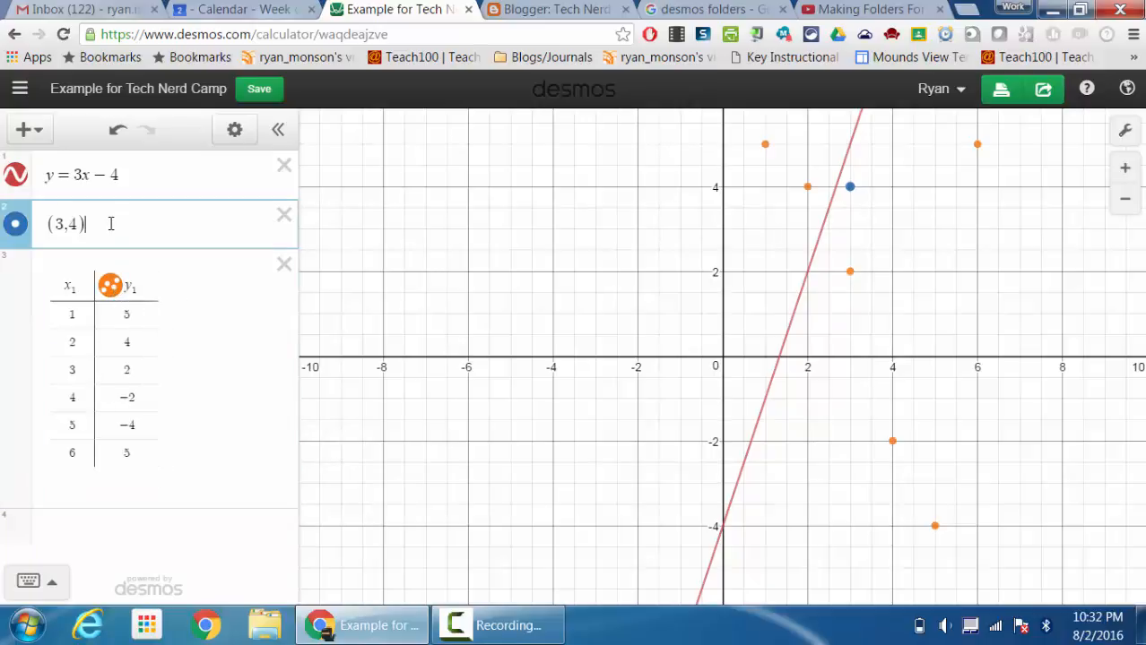
left_click(154, 178)
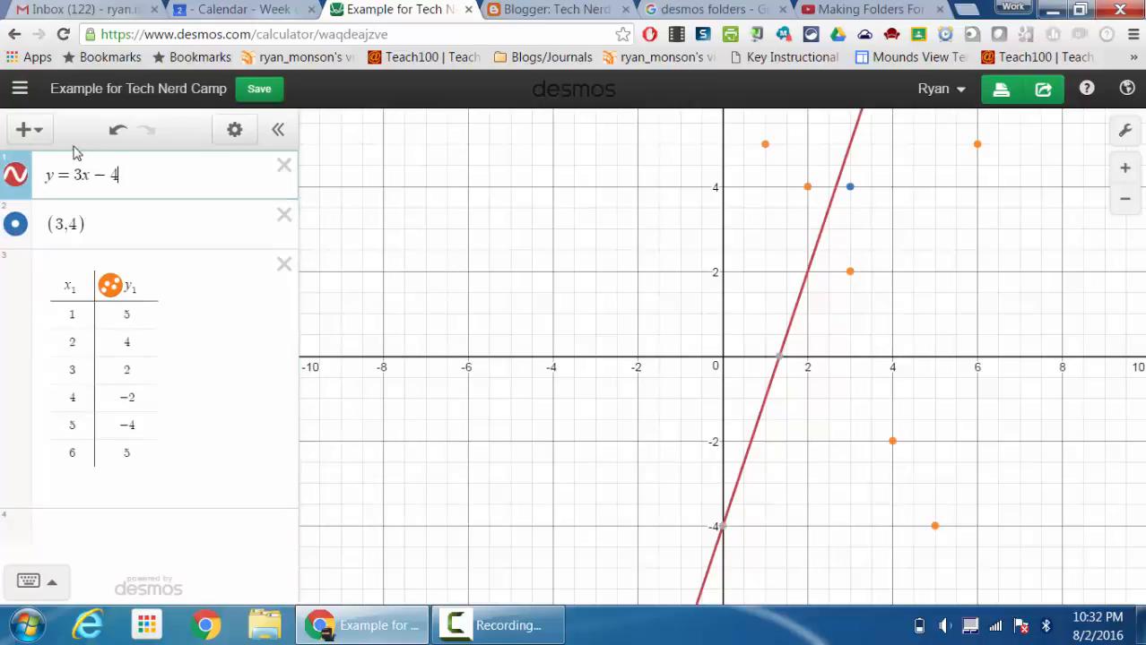
Insert the Mathlete image from the Pictures library into the graph and delete it again
left_click(25, 129)
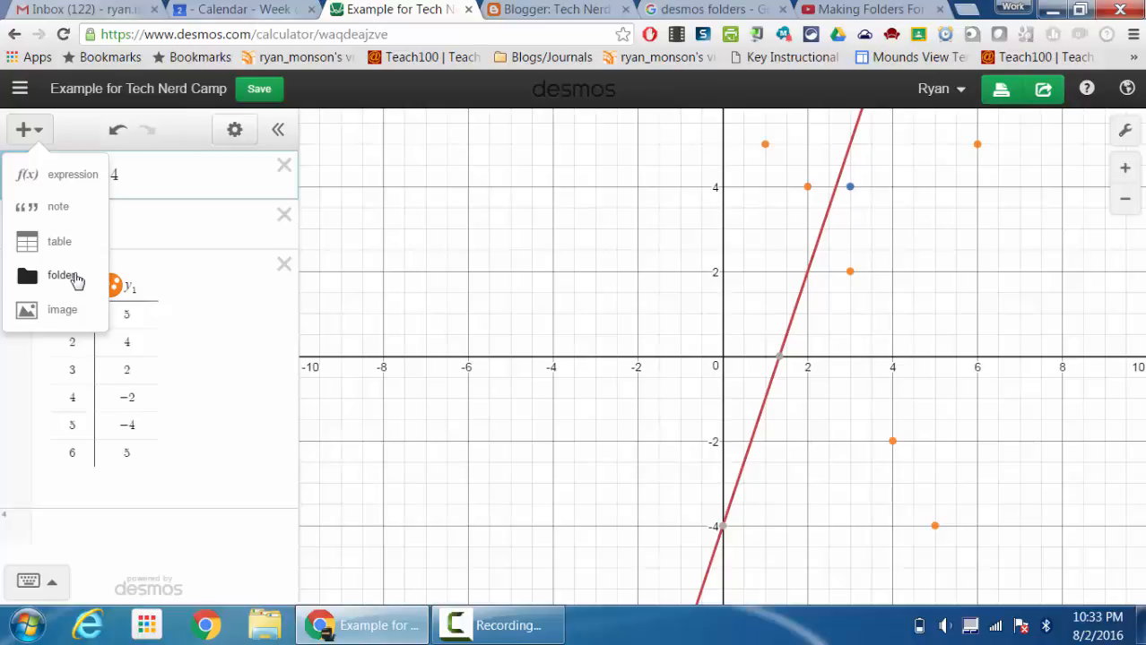
left_click(64, 312)
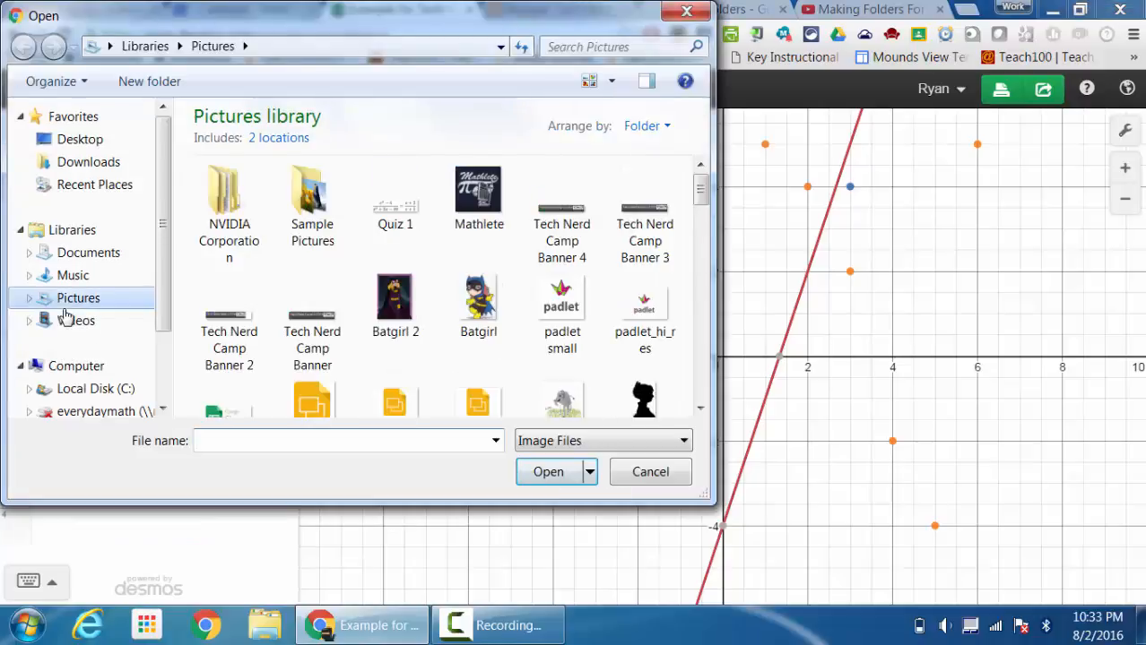
left_click(479, 193)
left_click(548, 473)
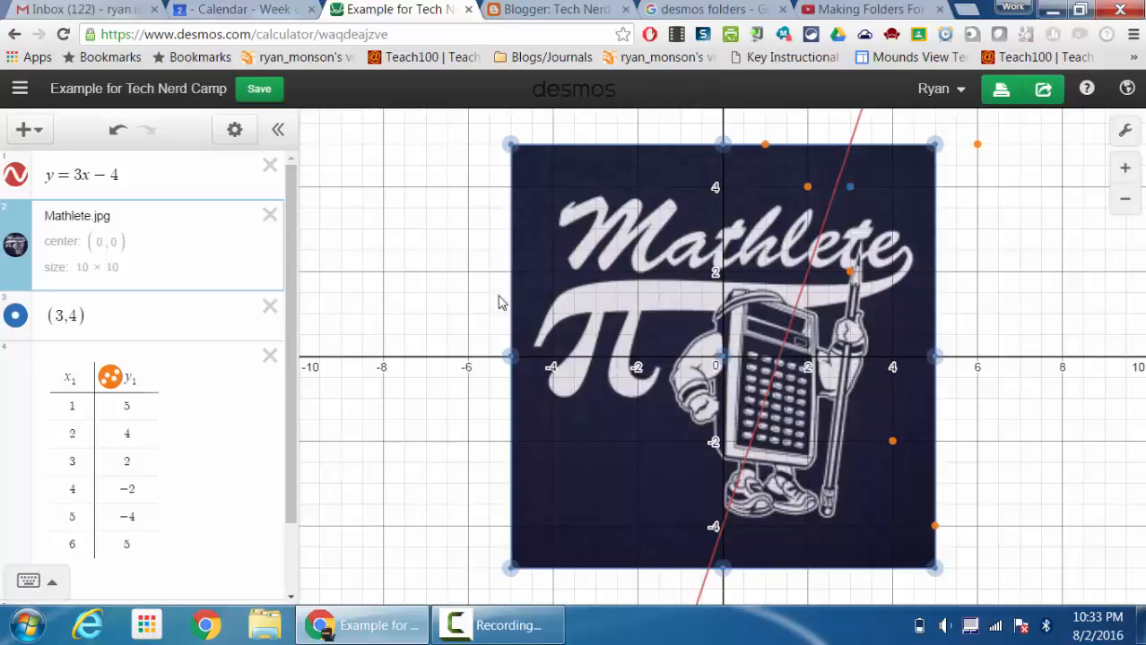
left_click(110, 245)
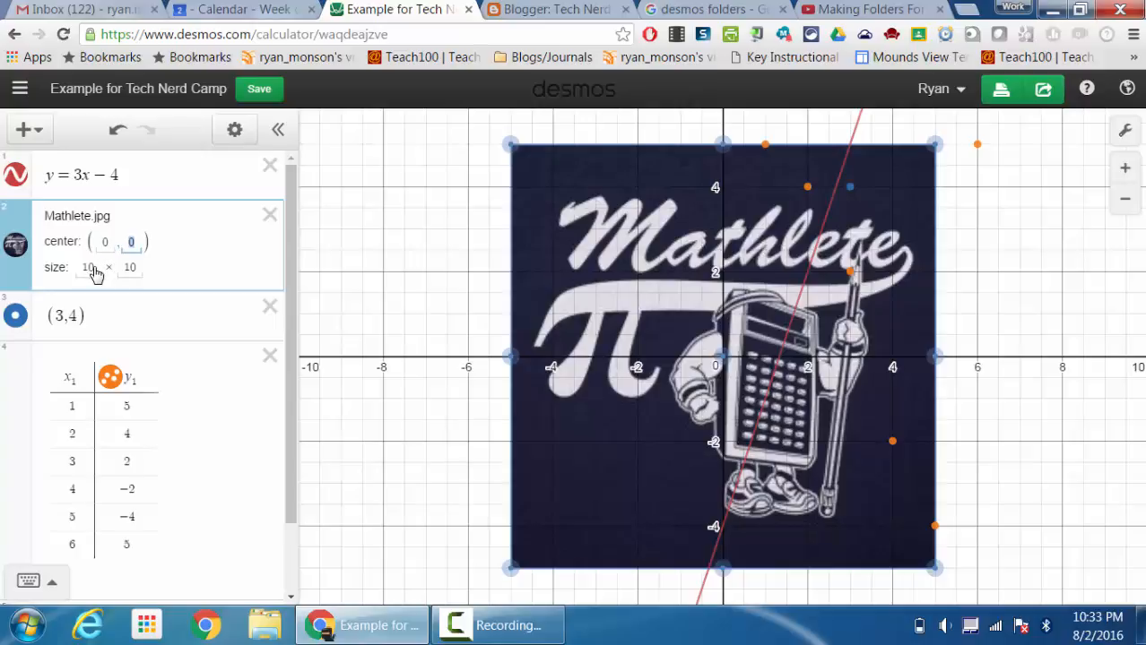
left_click(270, 216)
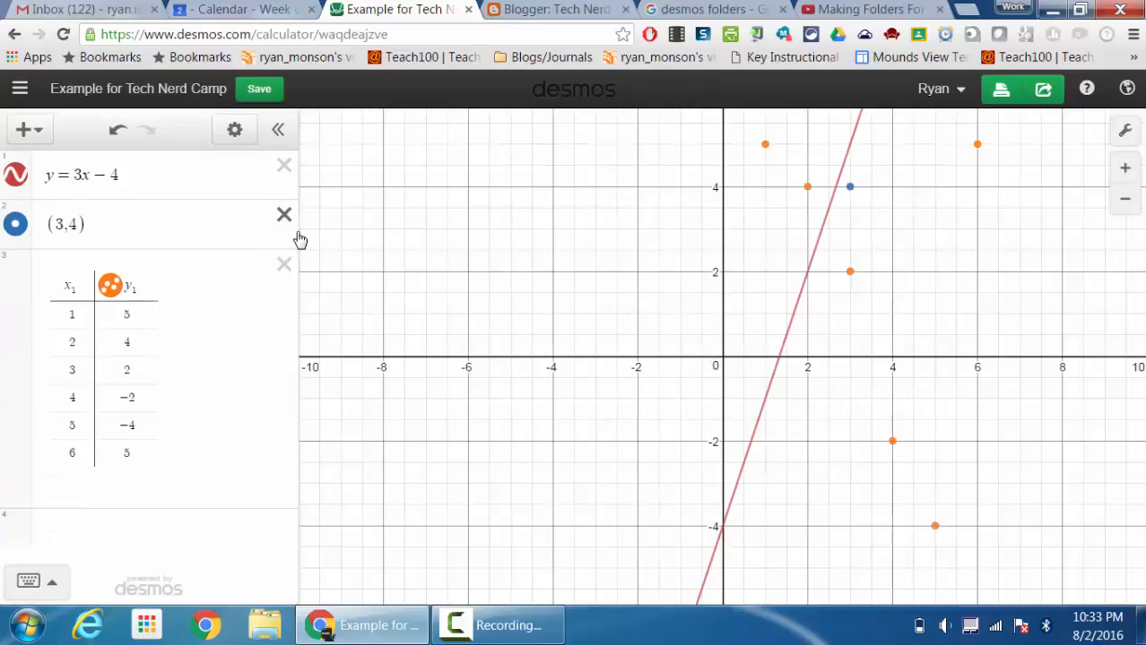
Delete the line equation, the point and the table from the expression list
left_click(283, 172)
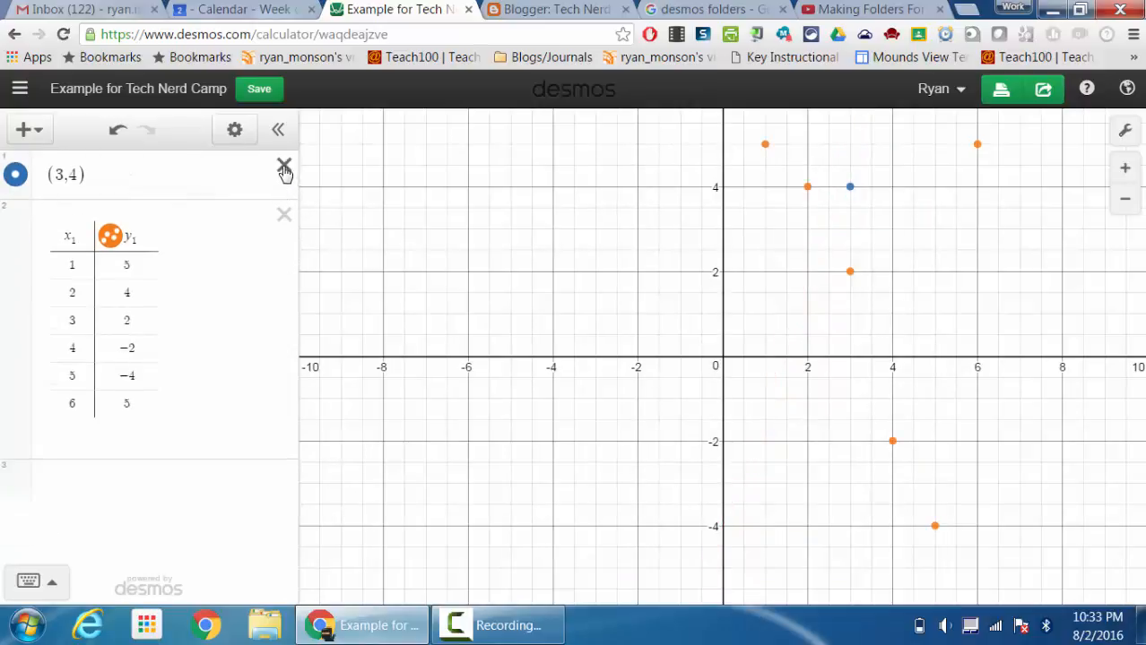
left_click(283, 166)
left_click(284, 169)
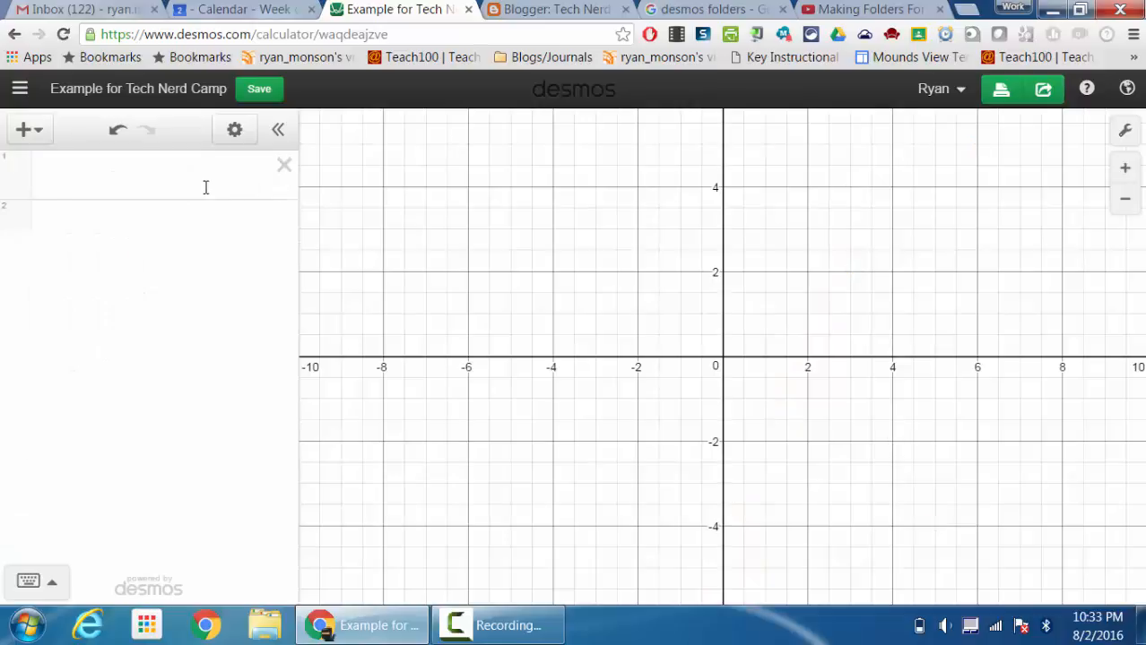
Enter the equation y = ax + b as the first expression and add sliders for all its parameters
left_click(67, 176)
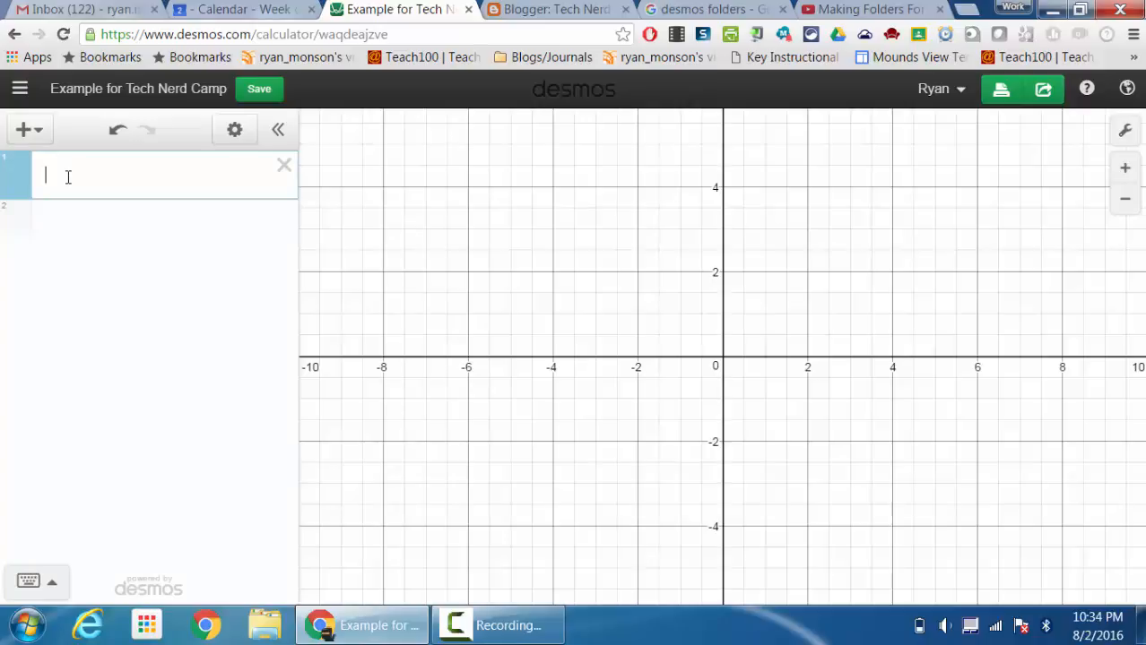
type("y = ax + b")
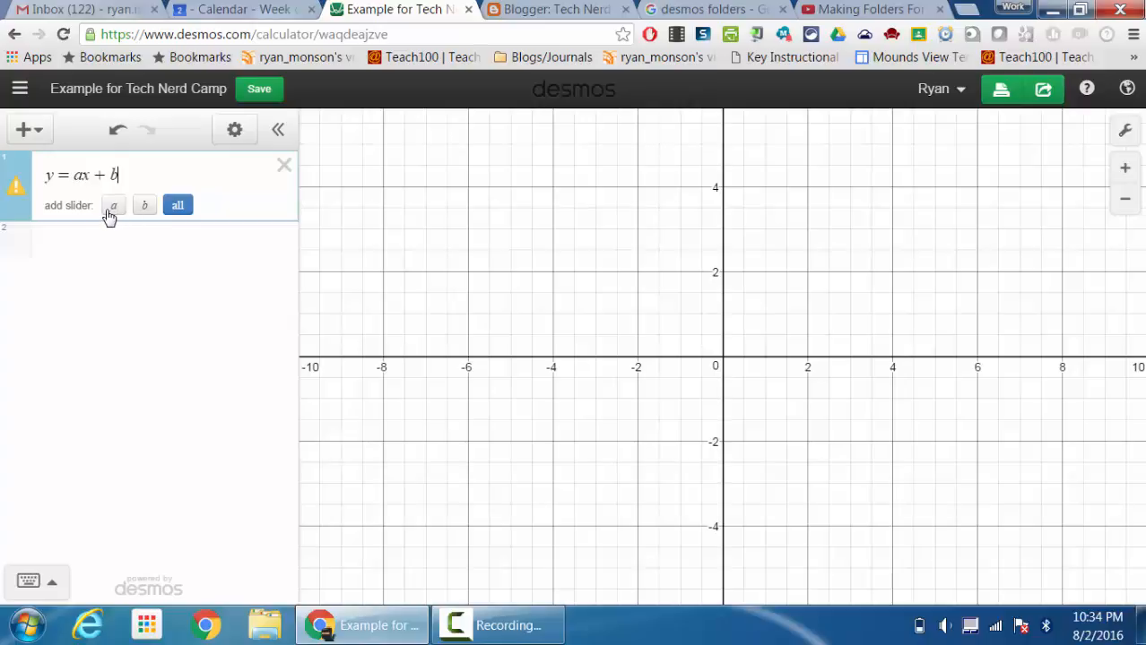
left_click(181, 210)
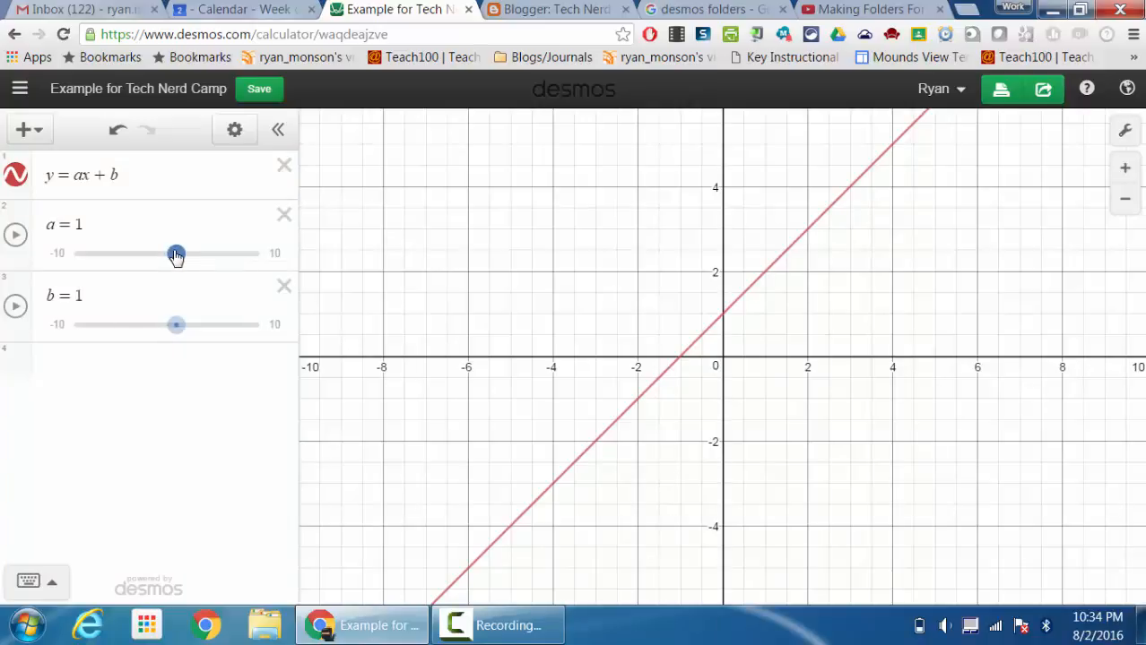
Set the a slider to 0.5, animate it with the speed reduced to 0.2x, and stop the animation
mouse_move(175, 255)
left_mouse_down()
mouse_move(201, 255)
mouse_move(107, 260)
mouse_move(172, 272)
left_mouse_up()
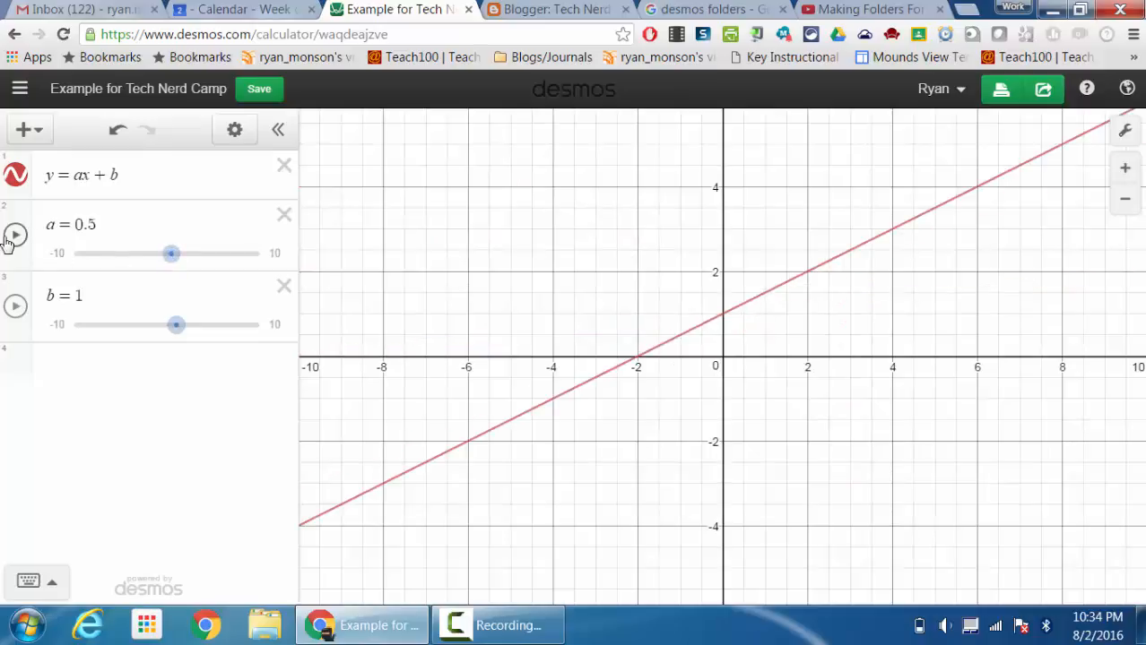
left_click(16, 235)
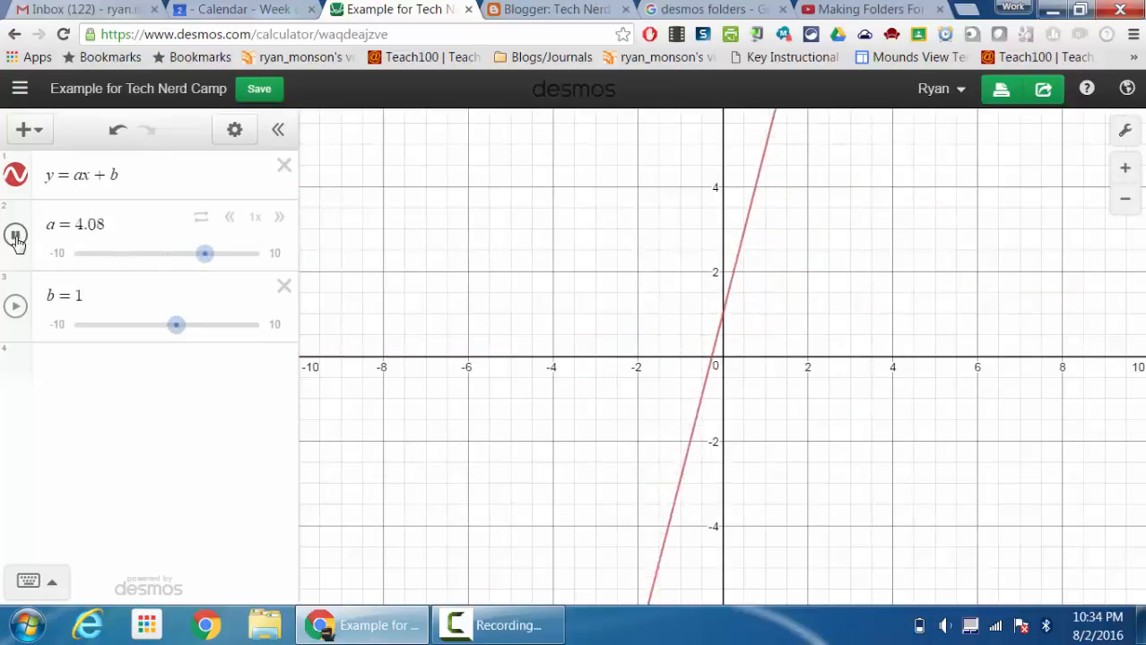
left_click(227, 220)
left_click(228, 220)
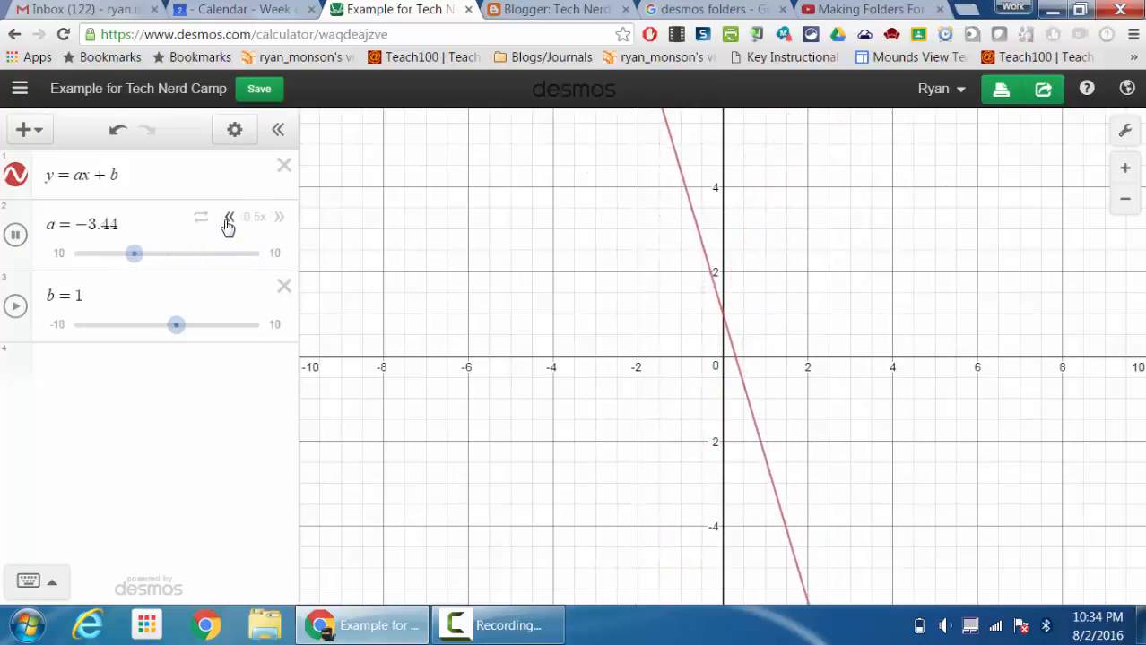
left_click(228, 221)
left_click(227, 220)
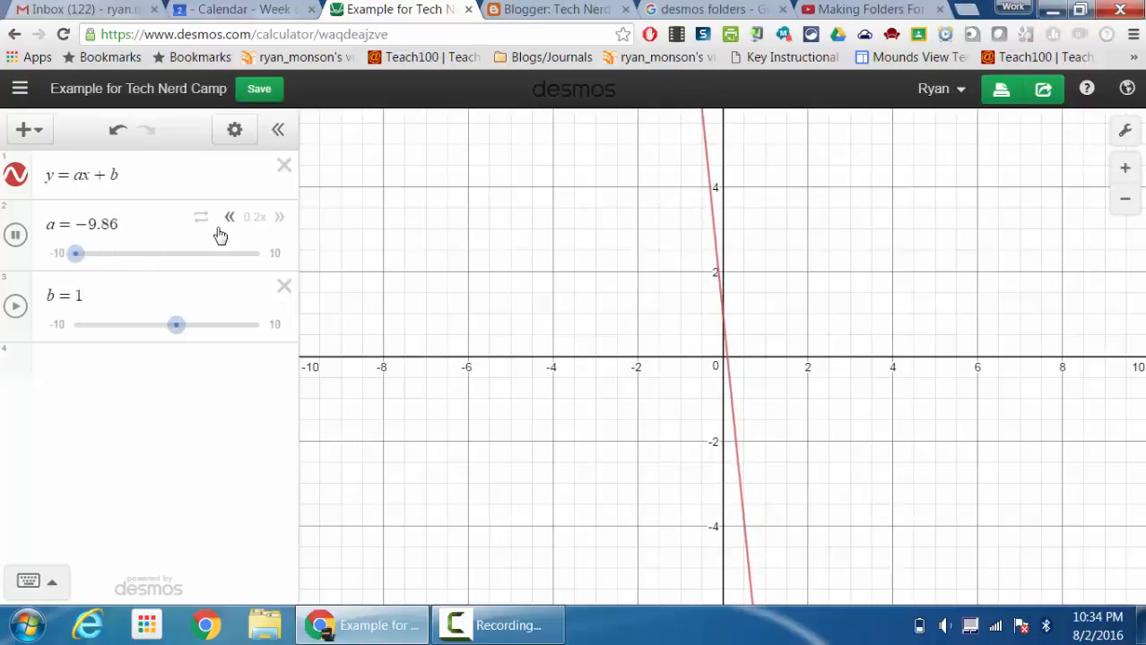
left_click(16, 235)
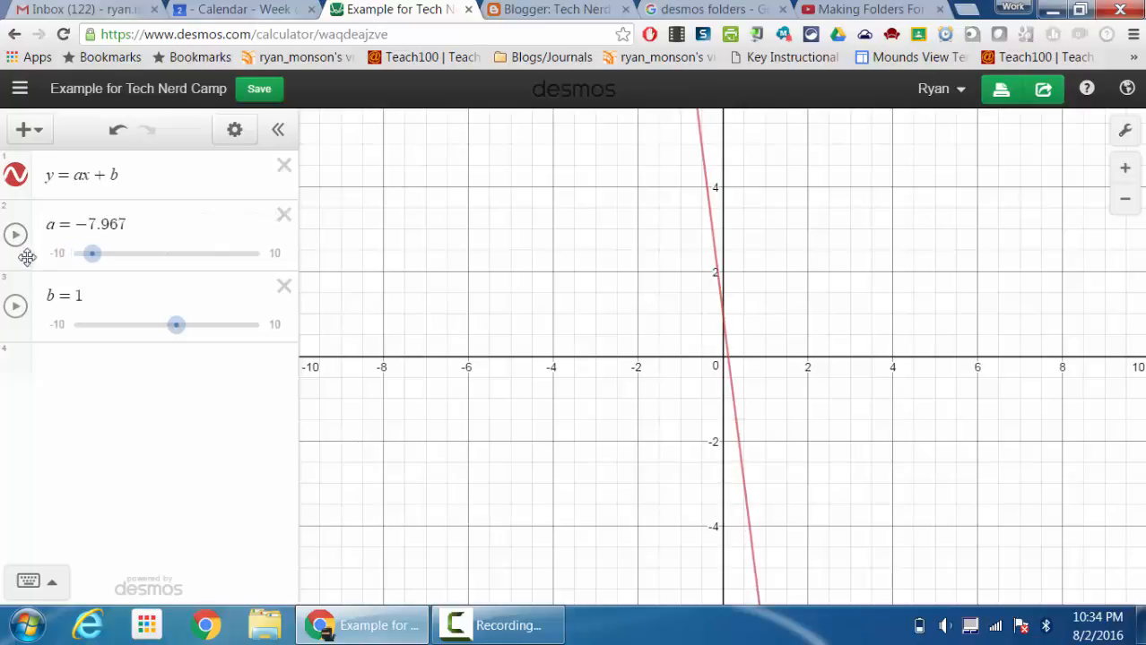
Animate the b slider, slowing it down before raising its speed to 20x, and stop the animation
left_click(16, 312)
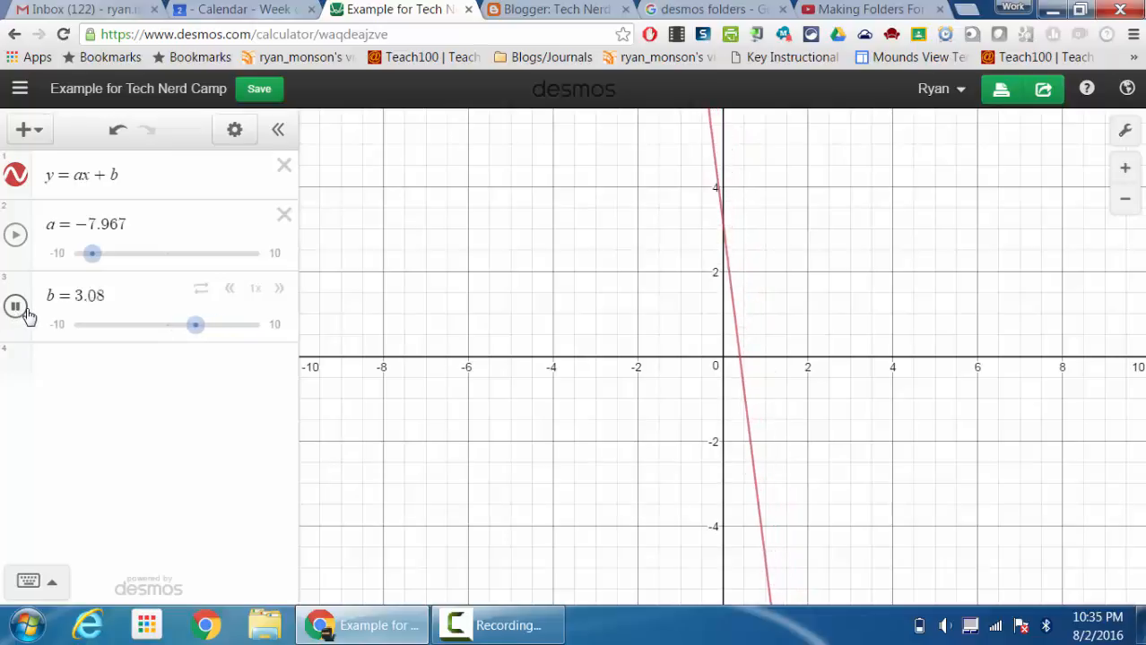
left_click(230, 289)
left_click(231, 289)
left_click(231, 289)
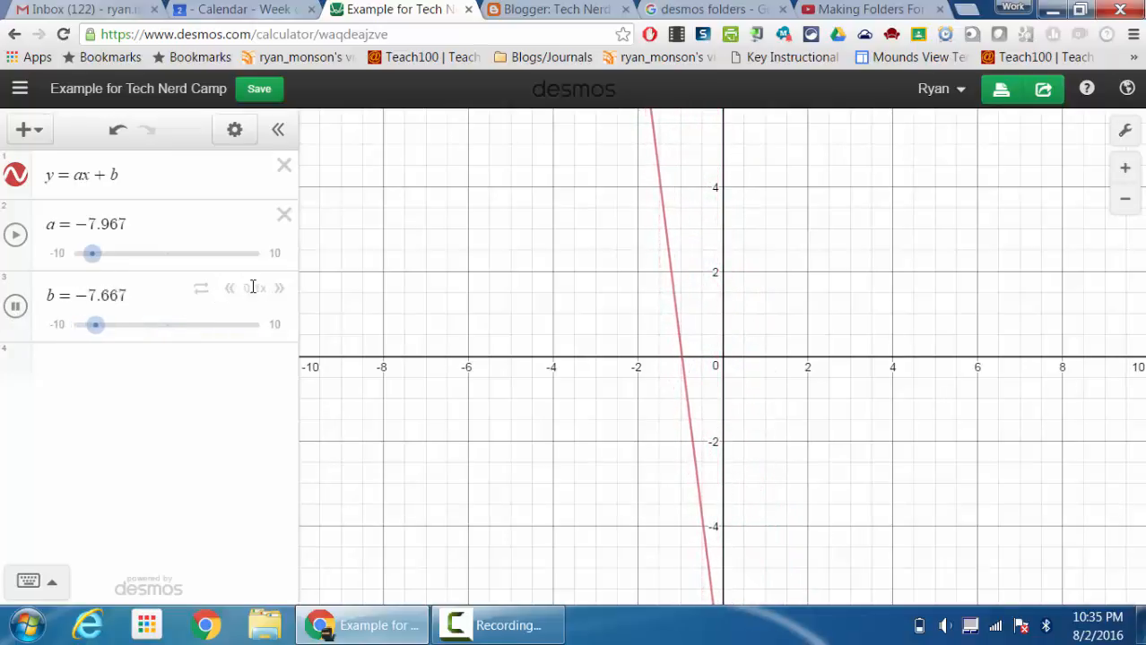
left_click(279, 290)
left_click(279, 290)
left_click(279, 289)
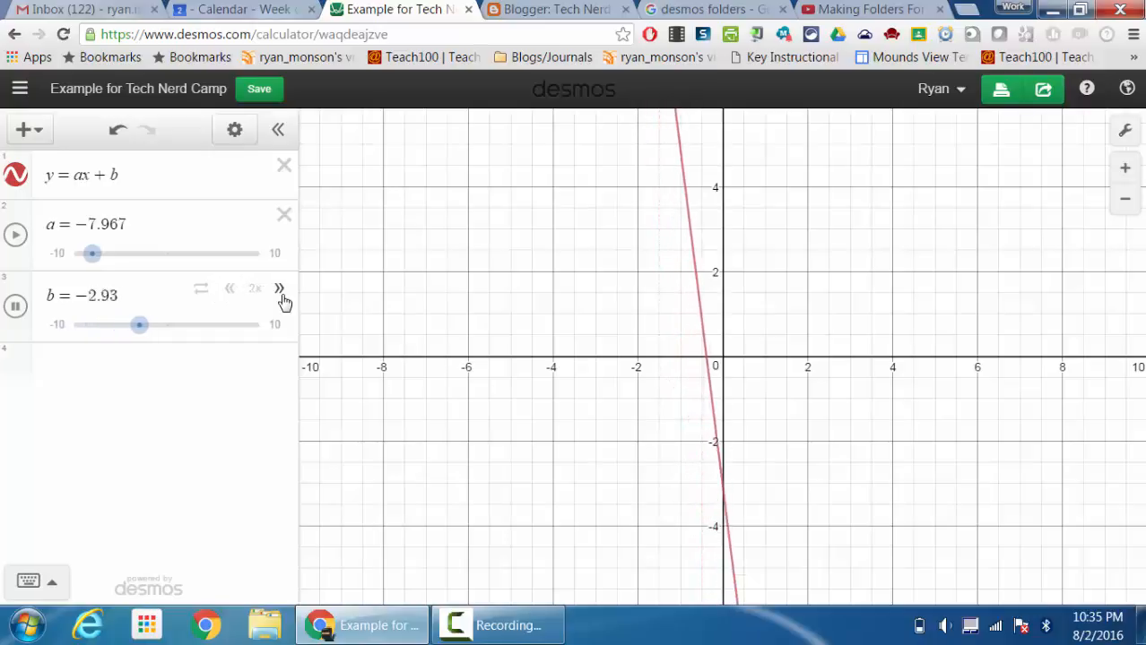
left_click(280, 289)
left_click(283, 298)
left_click(284, 298)
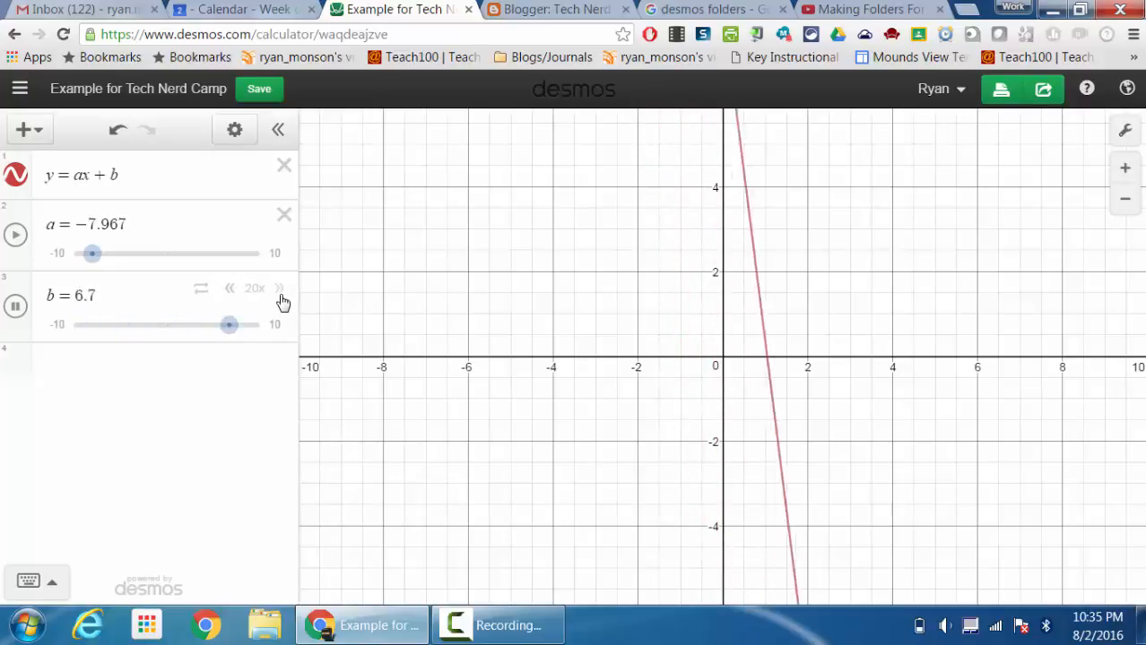
left_click(16, 307)
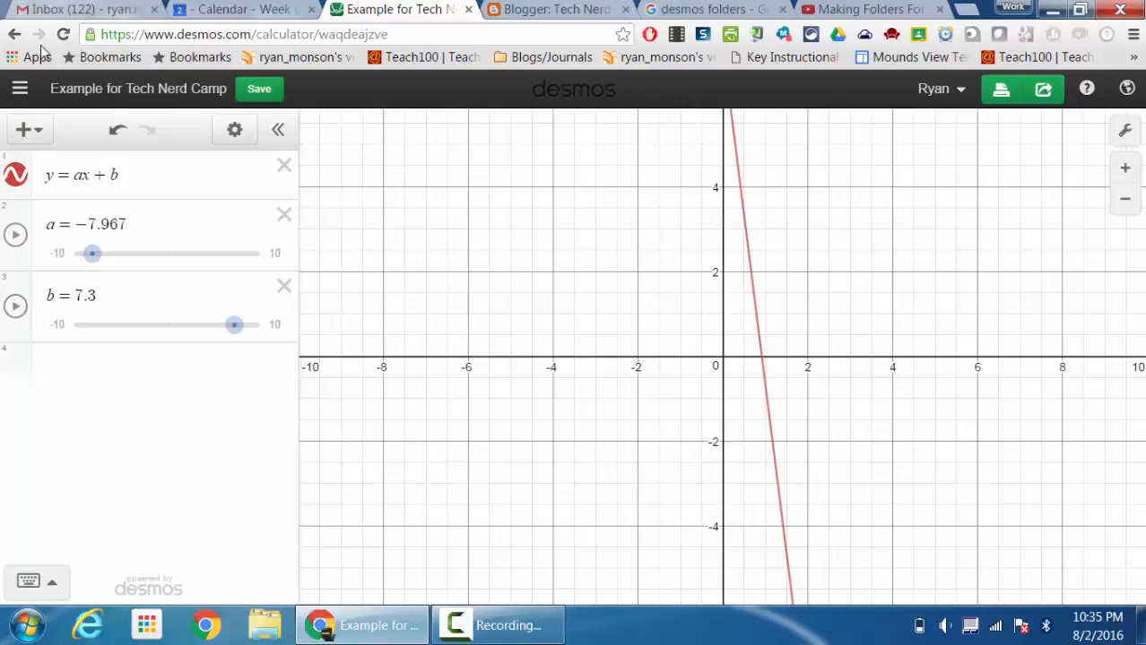
Open the example graph "Parabolas: Standard Form" from the graph list
left_click(20, 92)
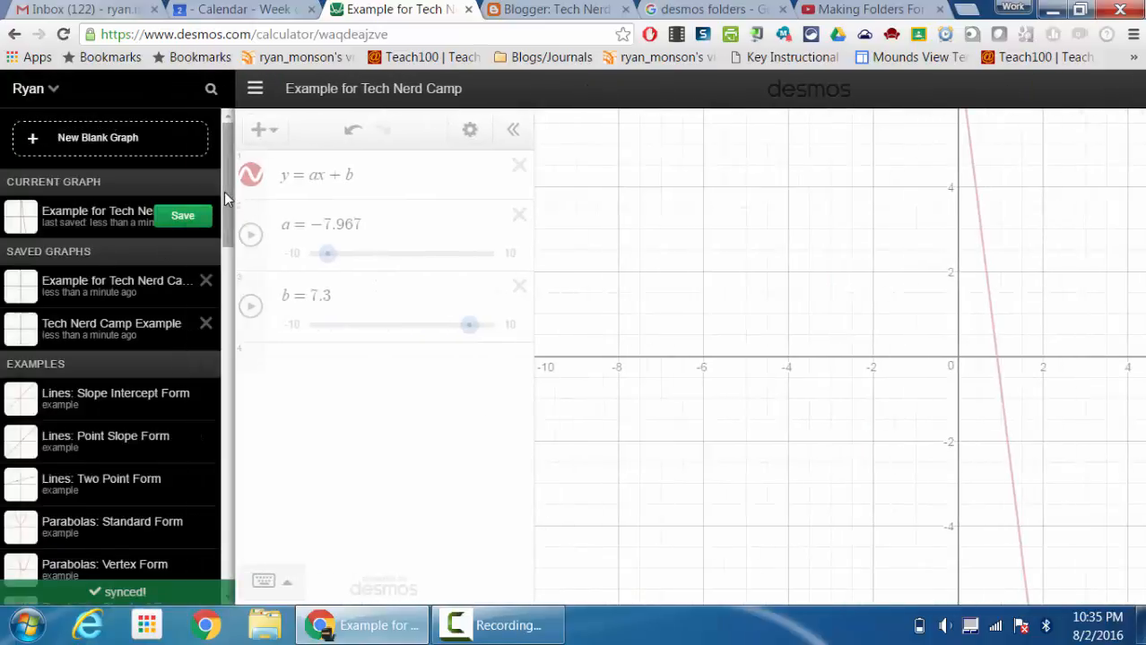
left_click_drag(224, 192, 215, 247)
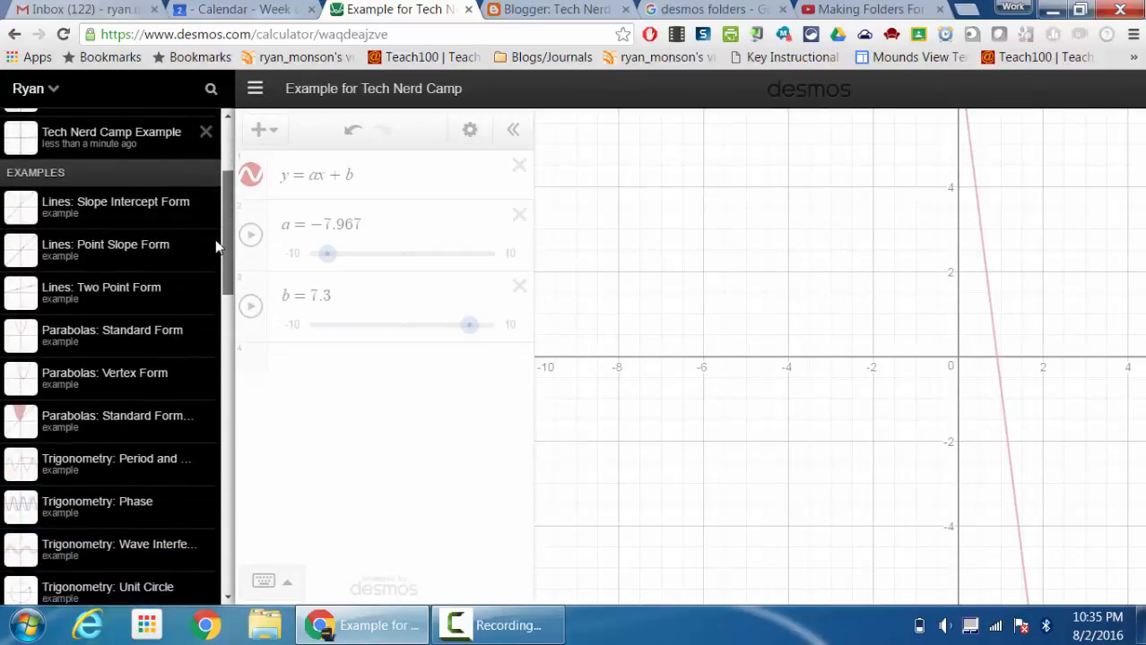
left_click(144, 339)
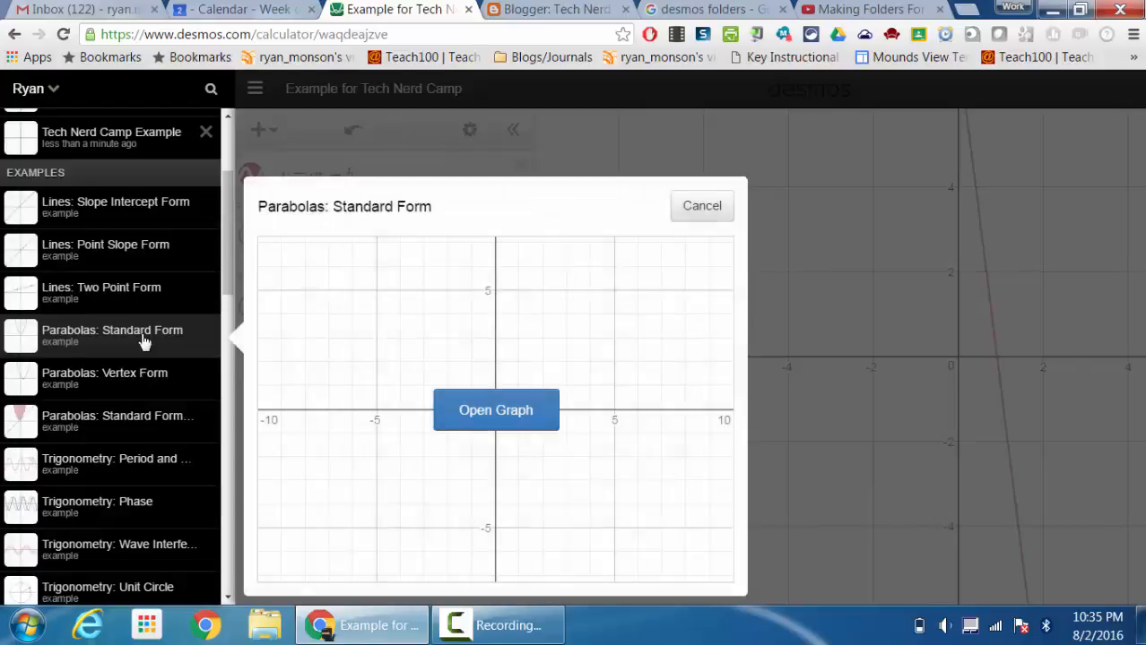
left_click(530, 414)
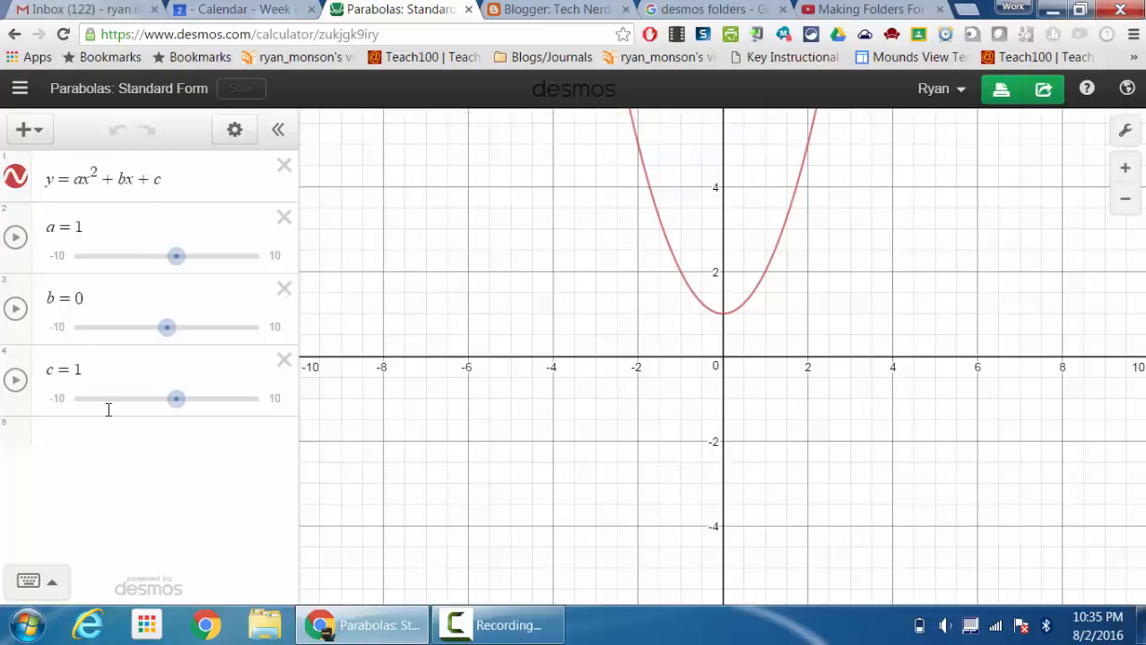
Browse the saved and example graphs and open the example "Parabolas: Standard Form + Tangent"
left_click(21, 89)
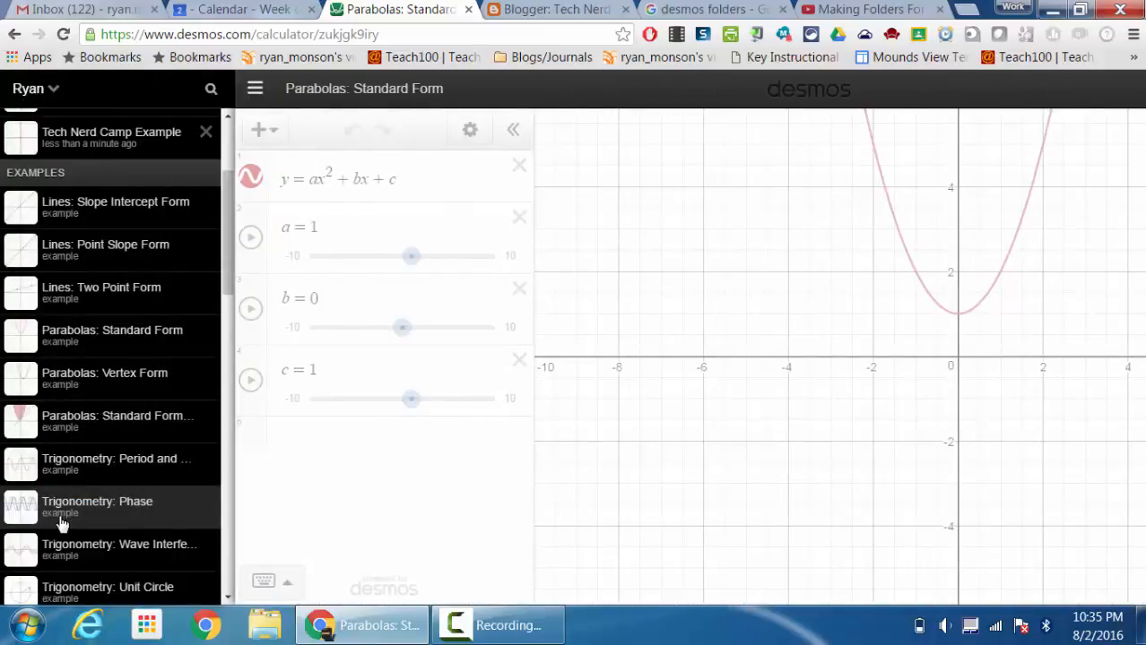
left_click_drag(228, 256, 212, 185)
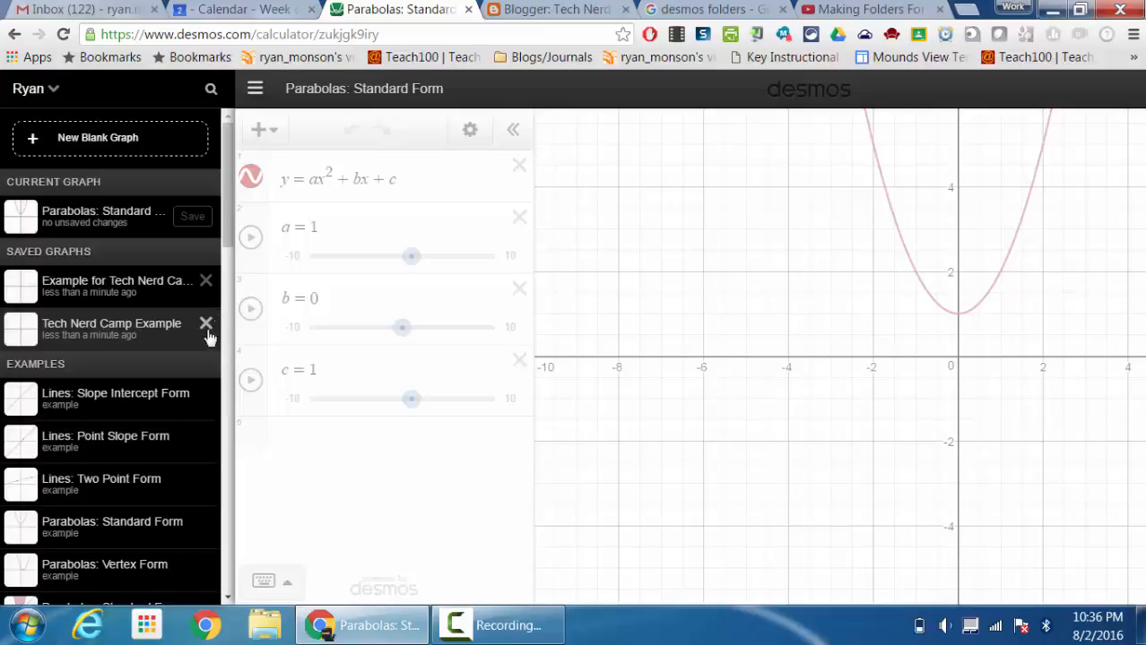
left_click_drag(226, 224, 232, 280)
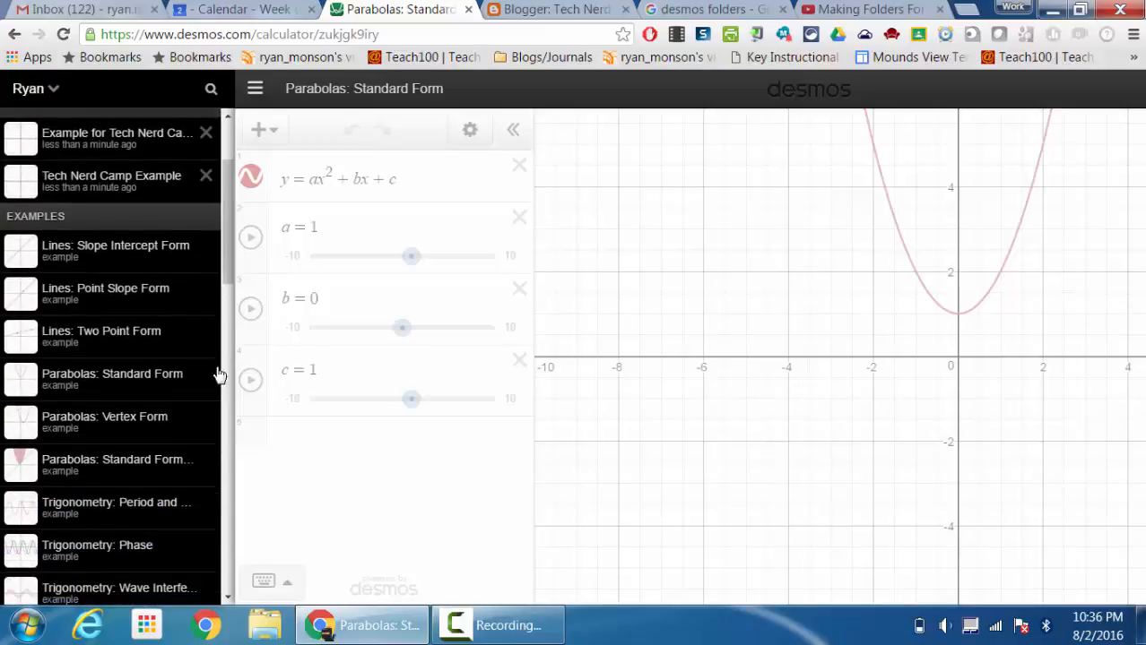
left_click(186, 470)
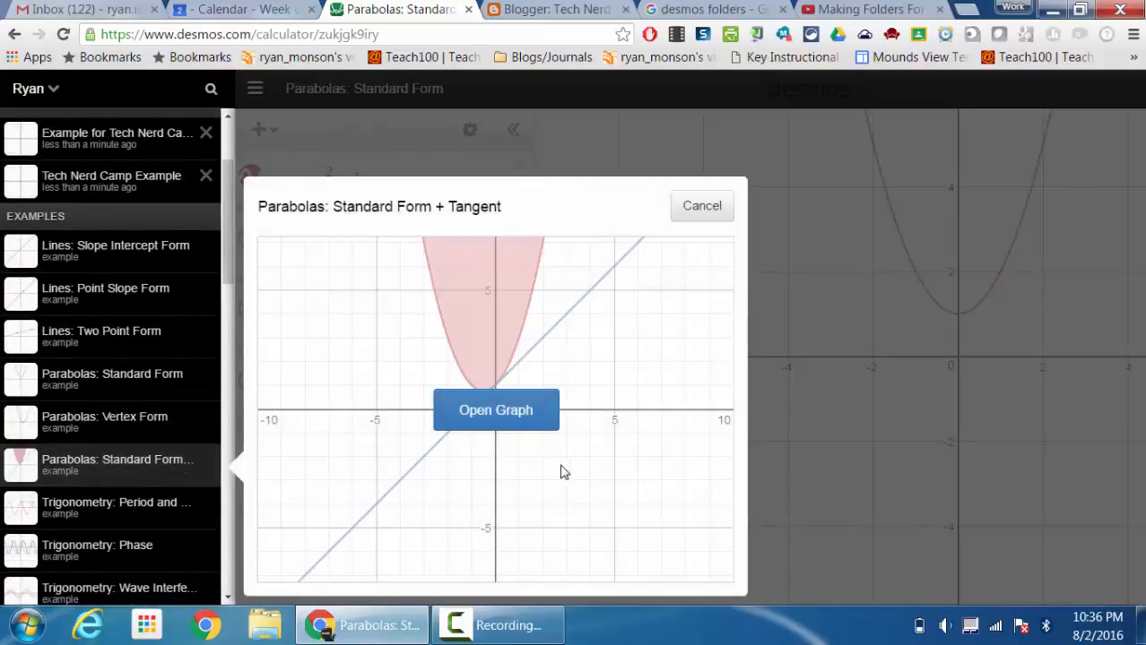
left_click(505, 425)
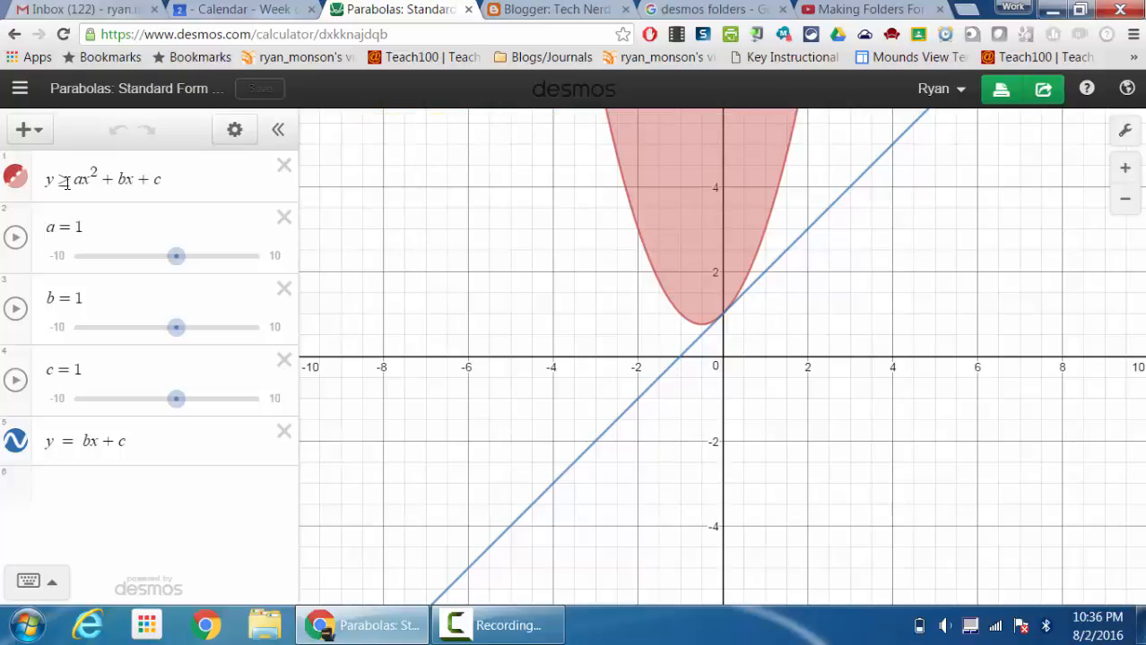
Show the on-screen math keypad to view its symbols and hide it again
left_click(50, 589)
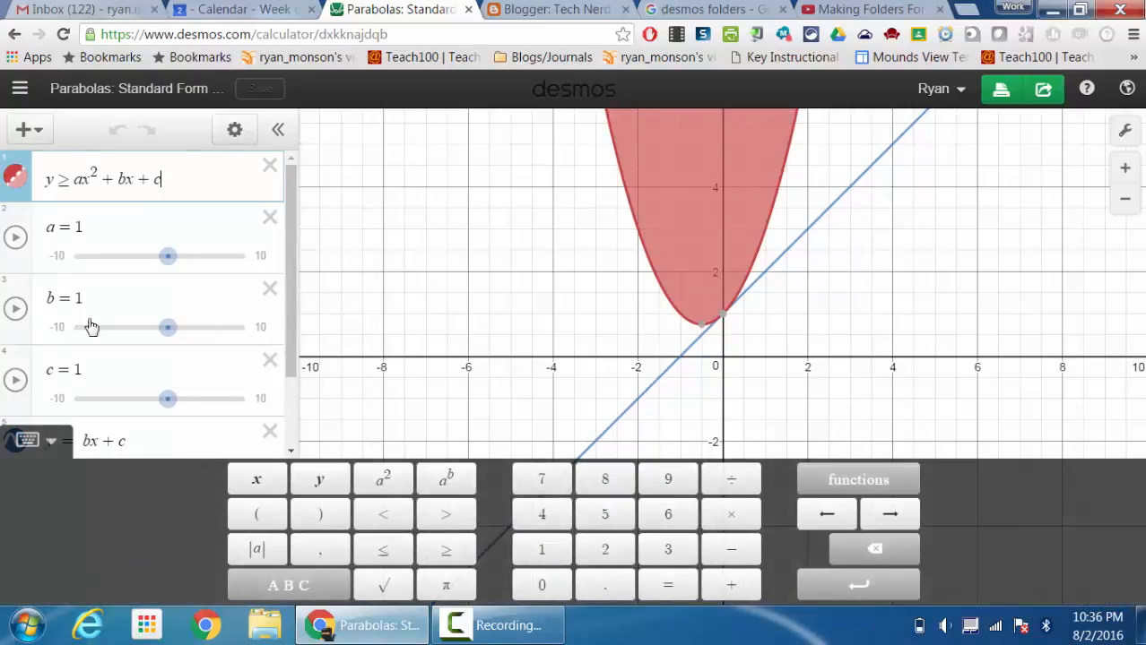
left_click(49, 444)
left_click(54, 587)
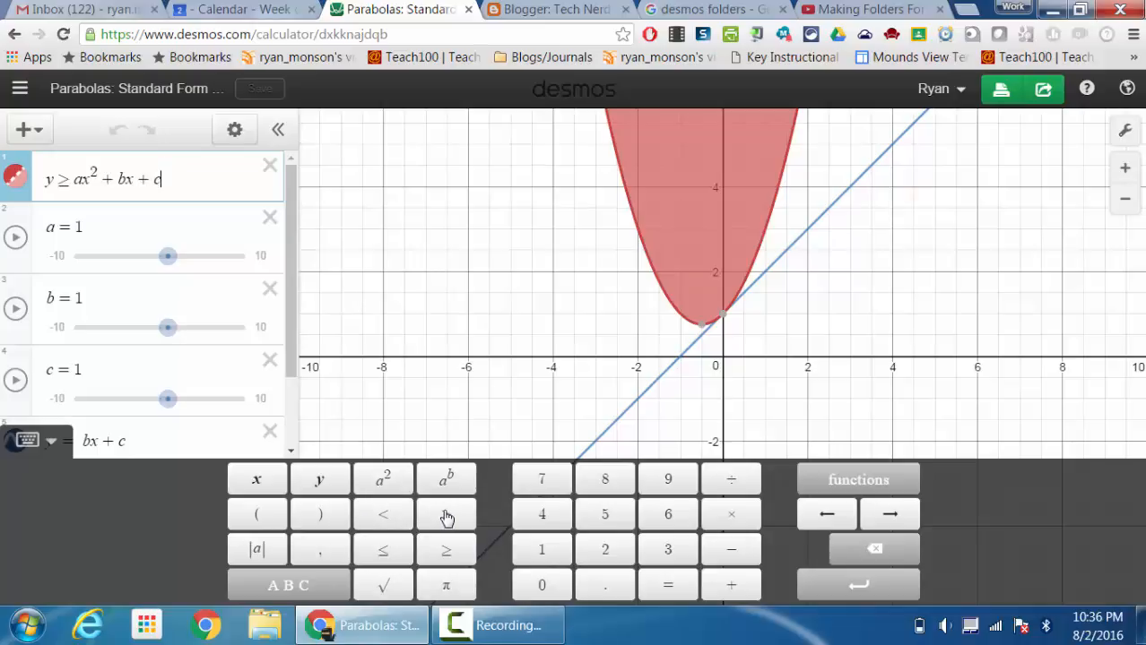
left_click(53, 445)
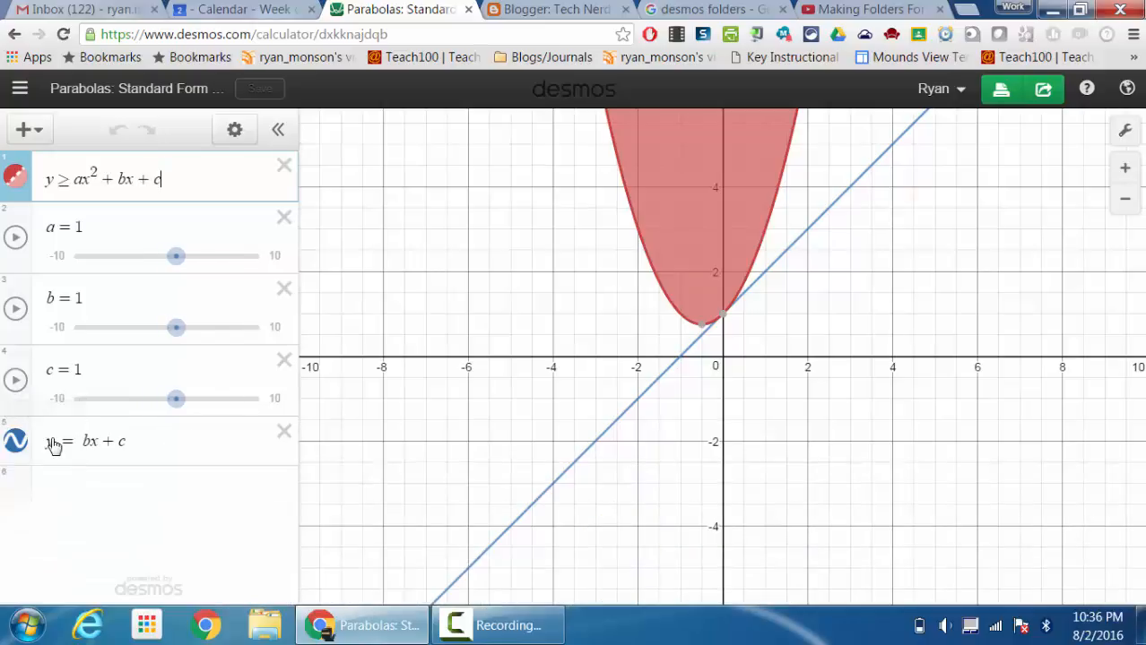
Reopen the saved graph "Example for Tech Nerd Camp"
left_click(20, 90)
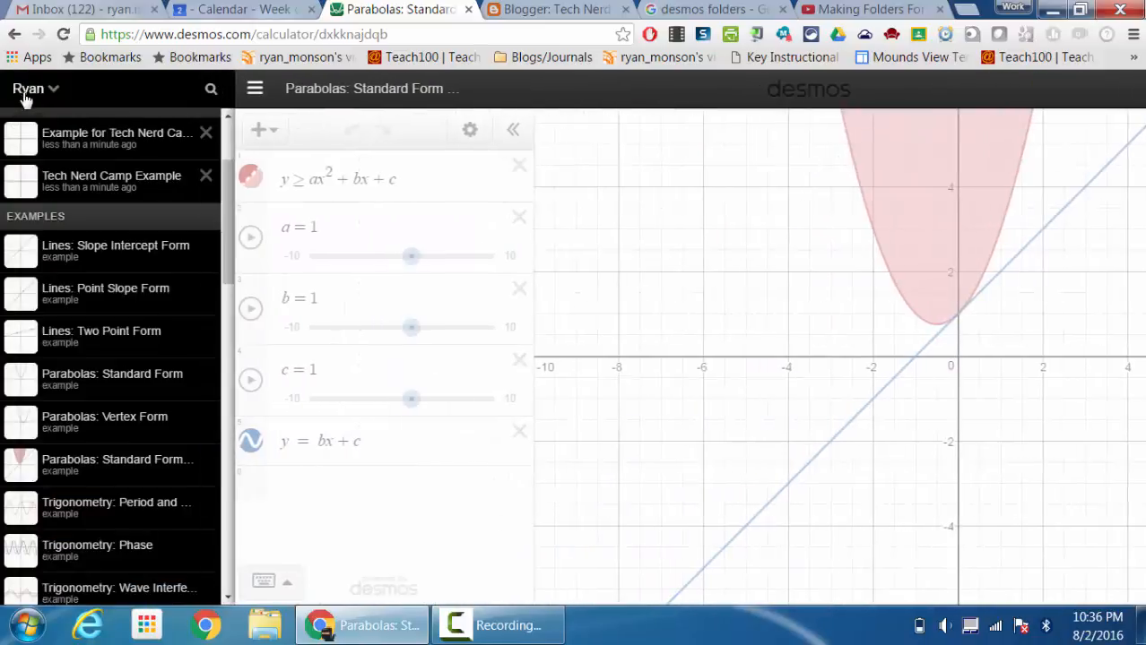
left_click(76, 148)
left_click(500, 375)
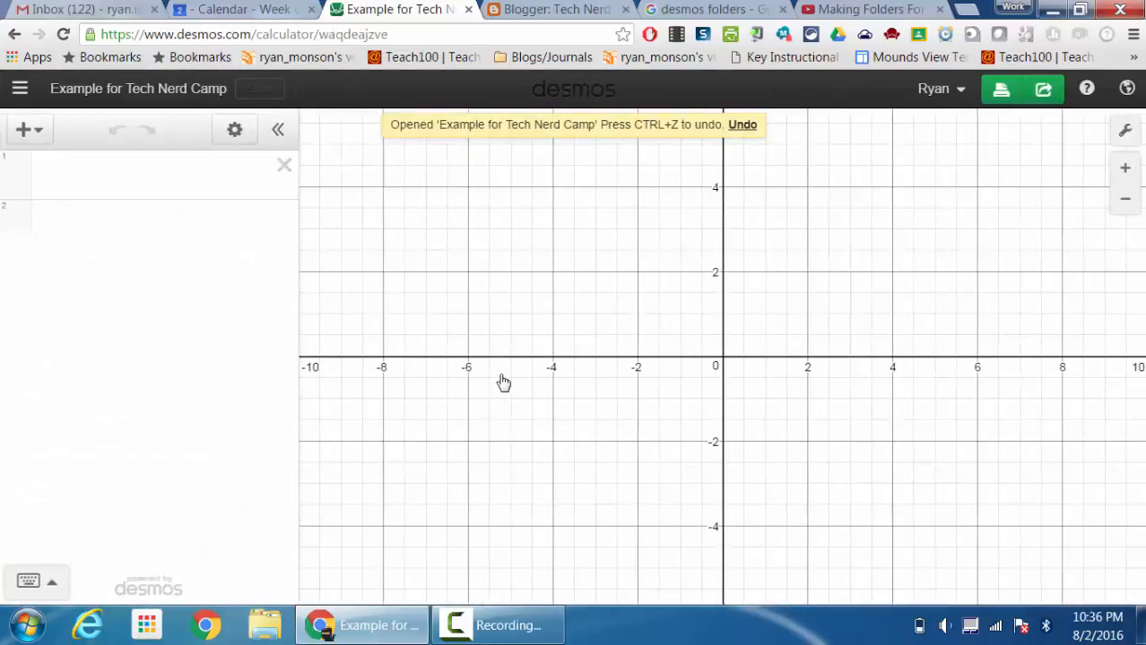
Enter the line y = 1/3x as the first expression with its domain restricted to {x < 3}
left_click(136, 186)
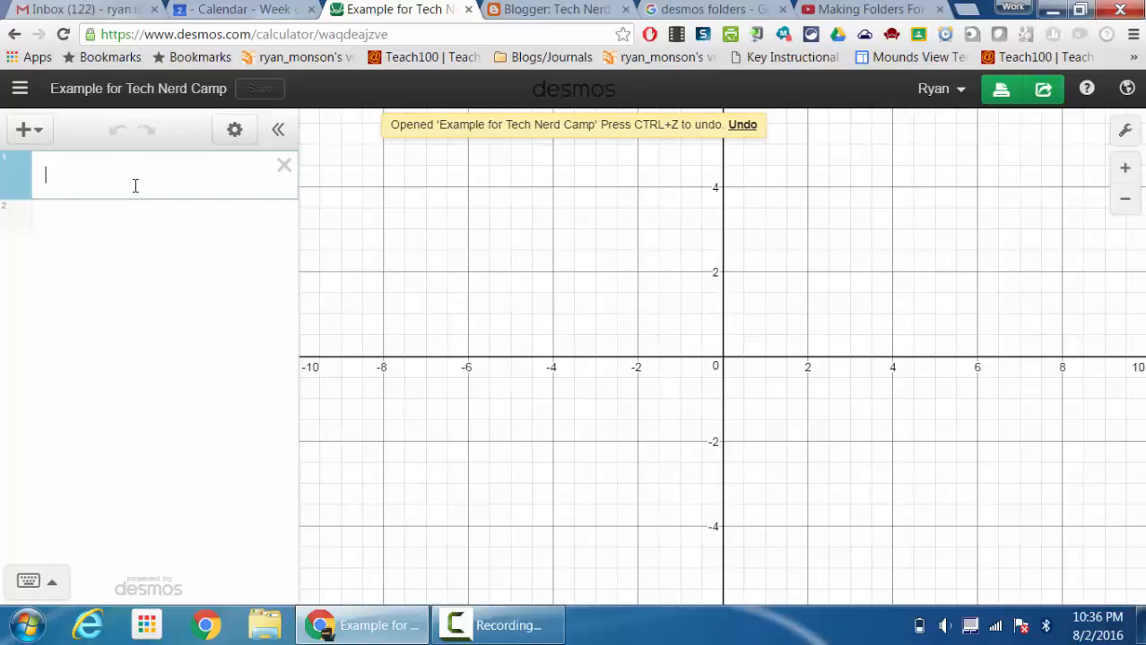
type("y=")
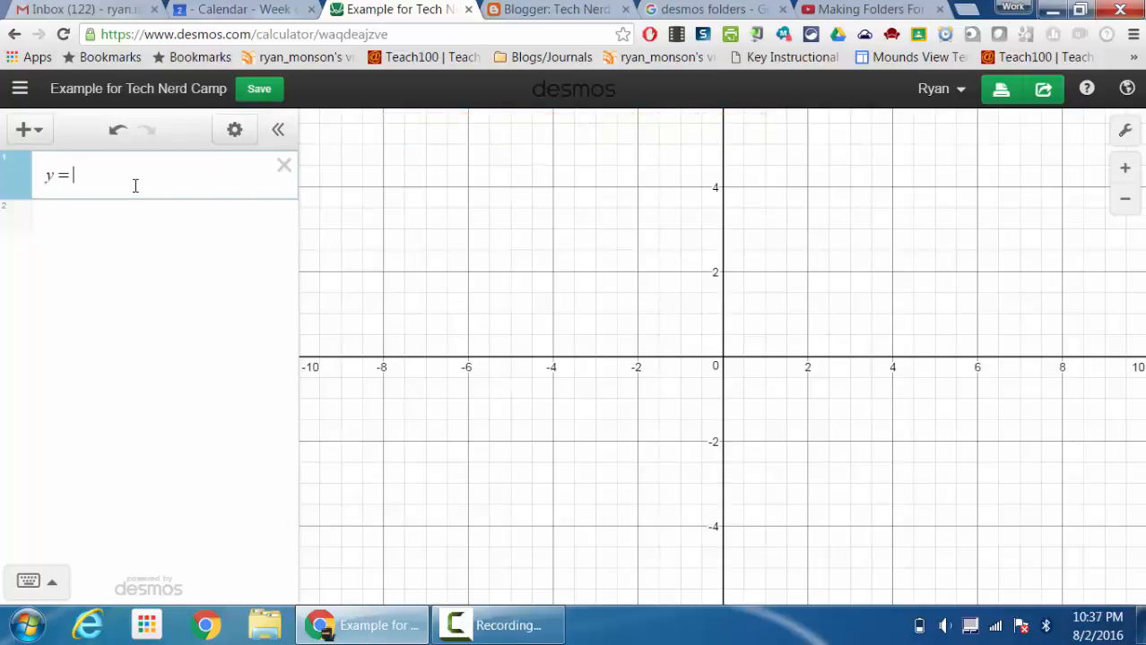
type("1/3")
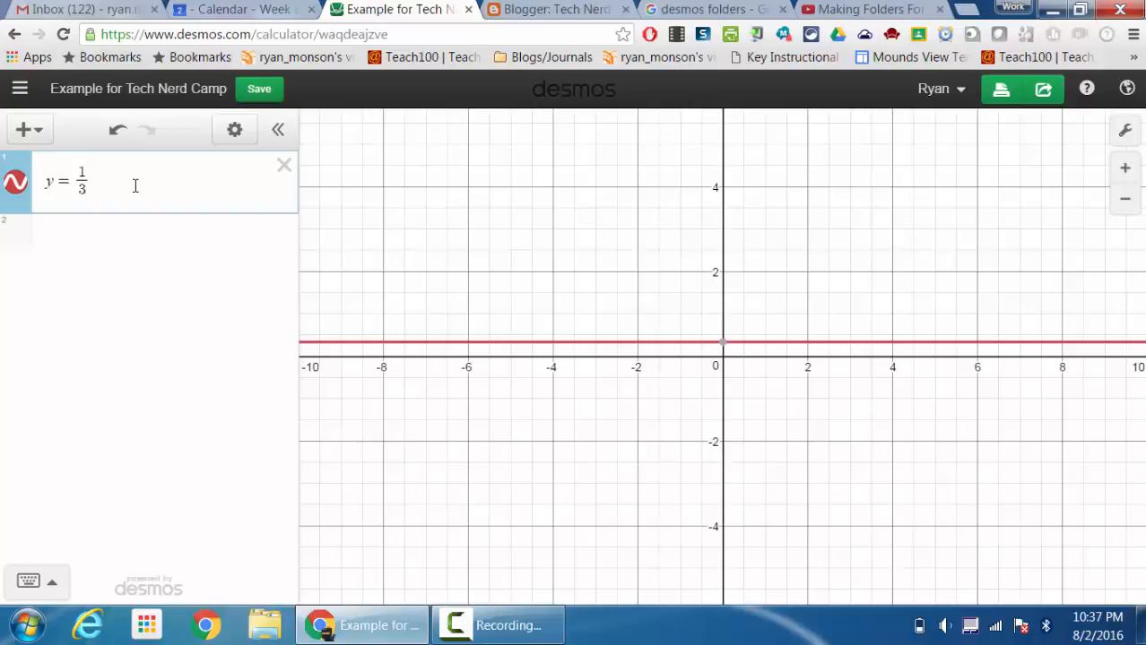
type("x ")
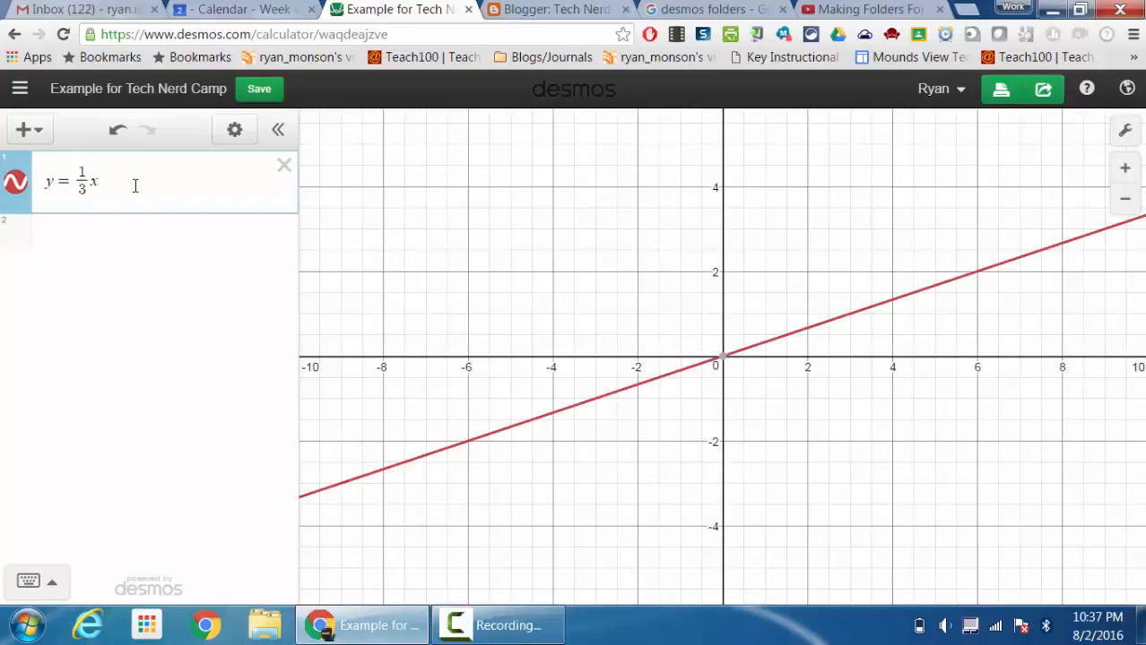
type("{x < ")
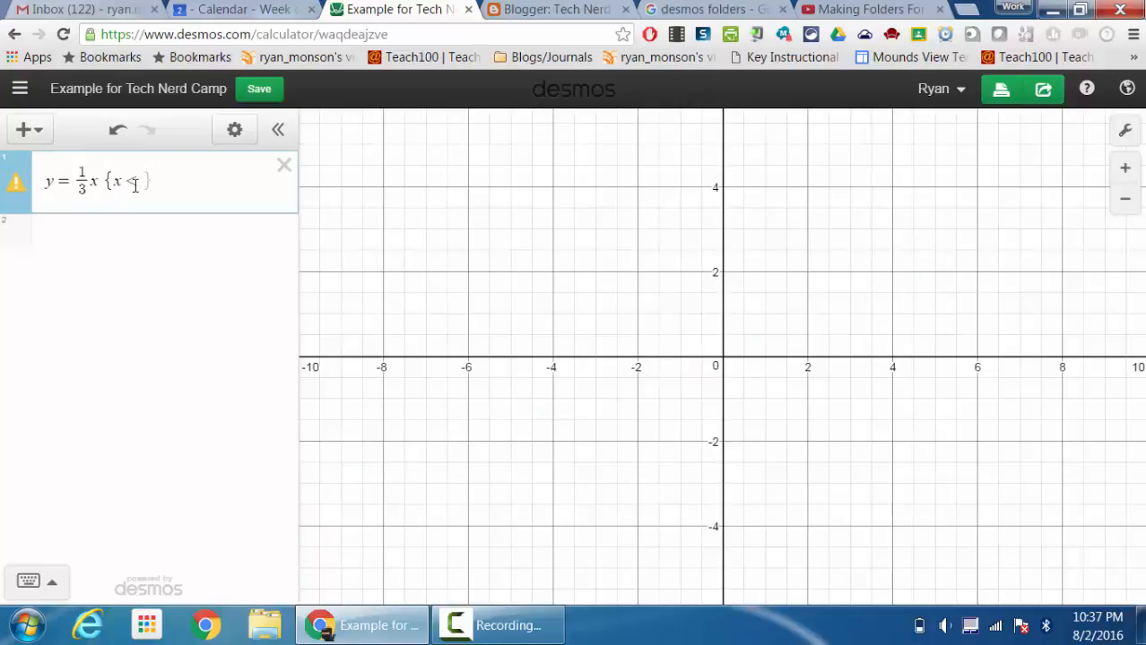
type("3")
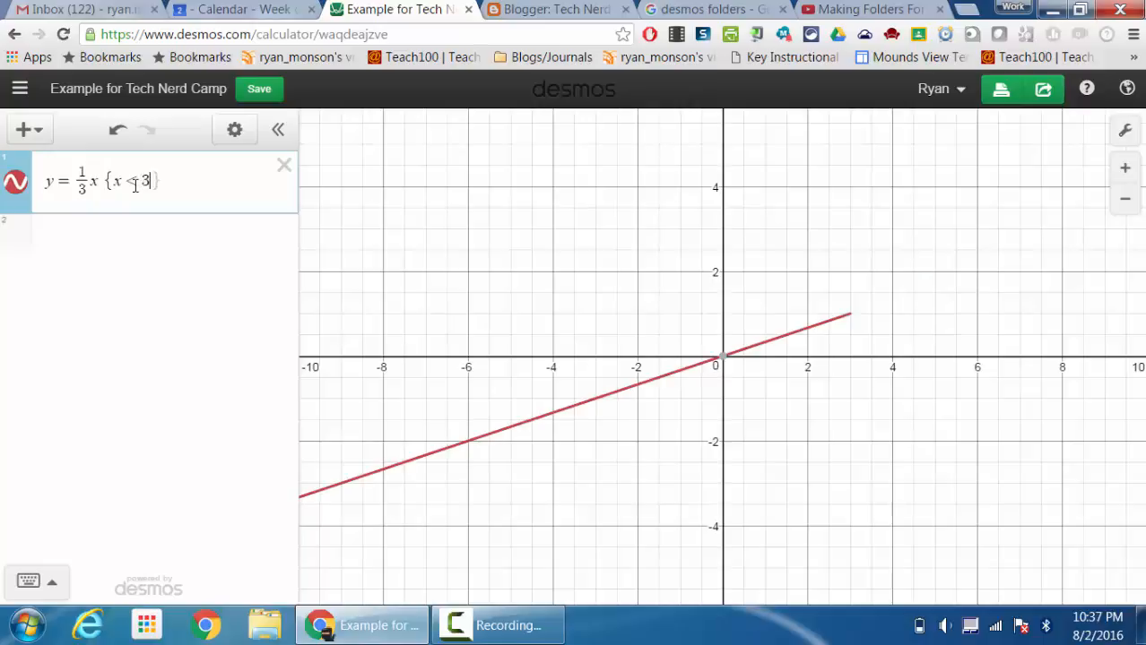
Replace the right side of the first expression, including its domain restriction, to graph y = x^2
key("Right")
left_click_drag(149, 182, 80, 179)
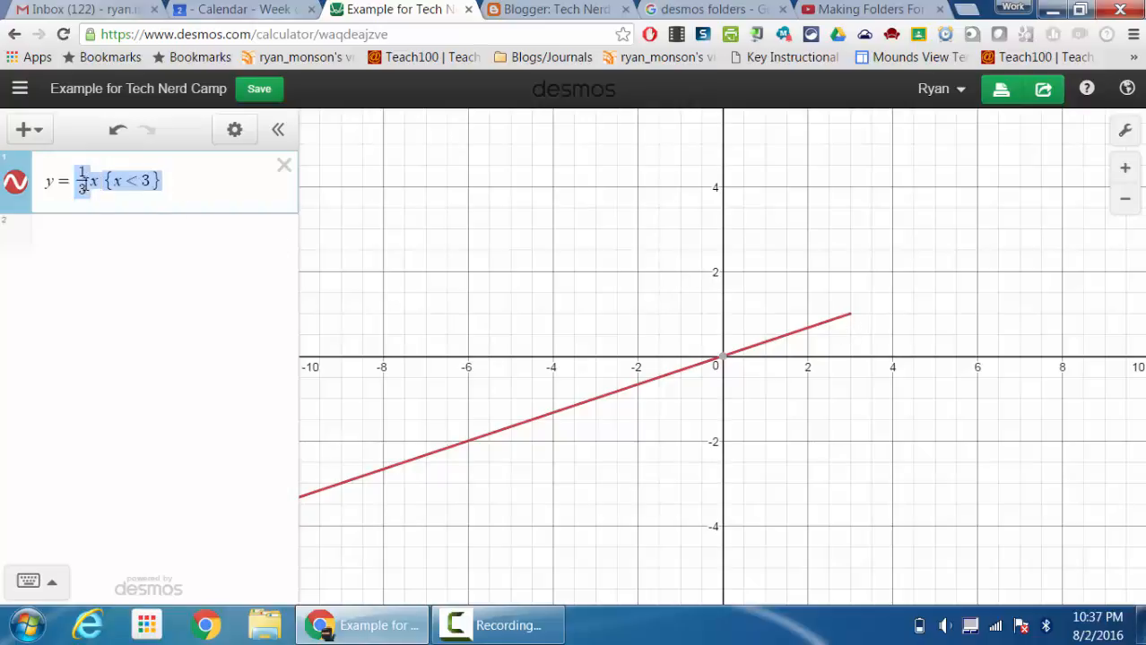
type("x")
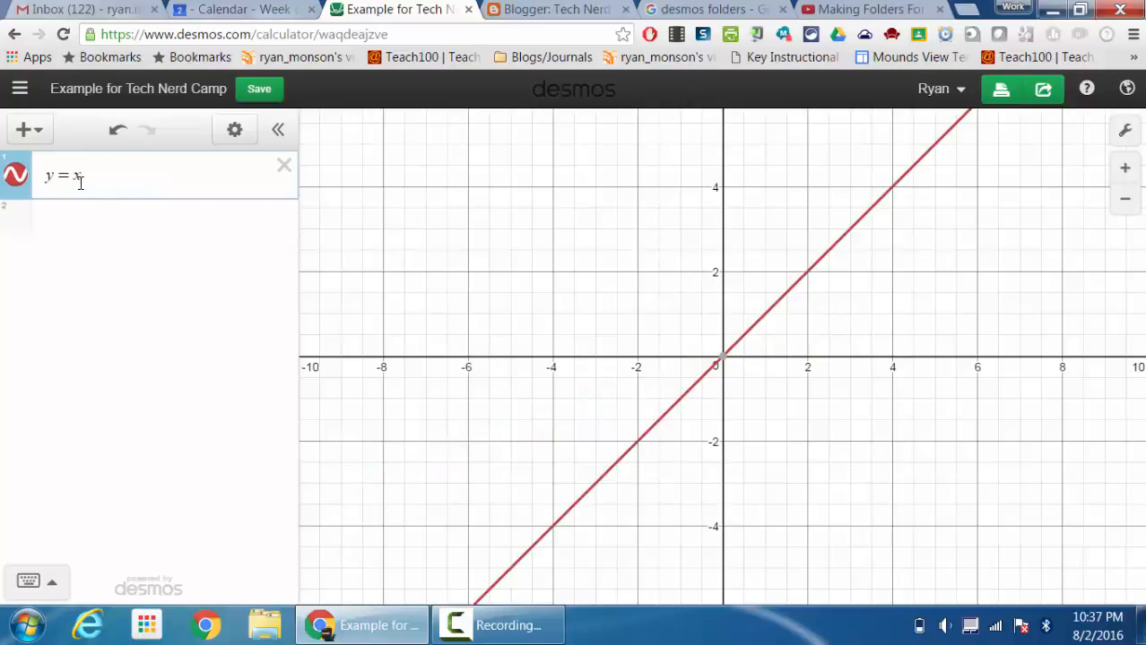
type("^2")
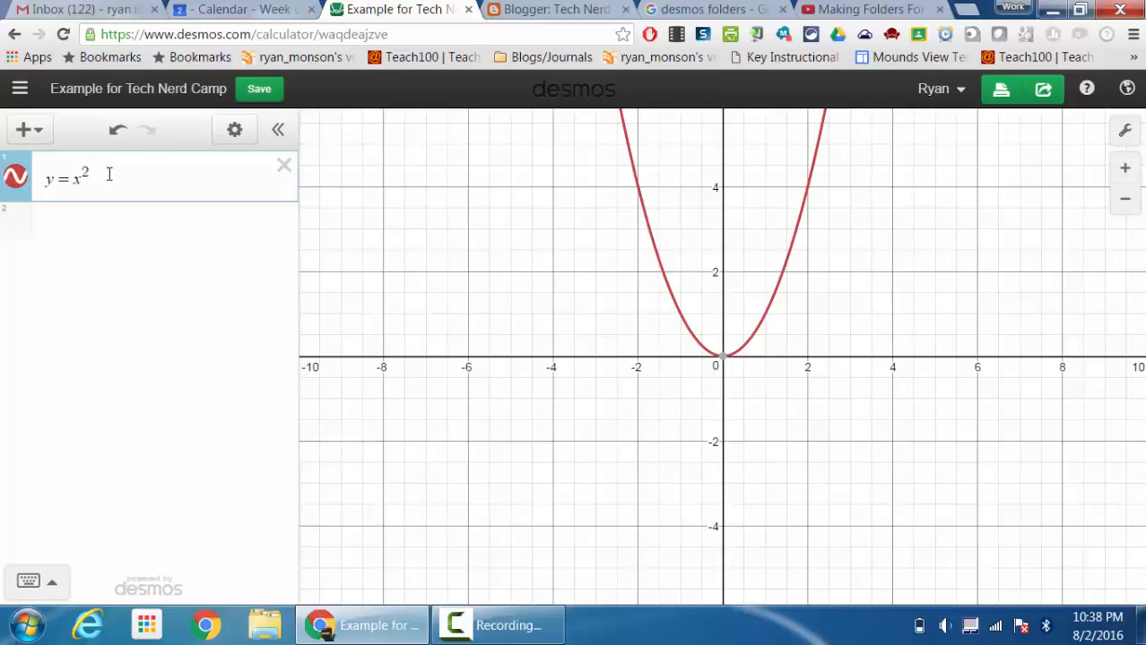
type("dfdf")
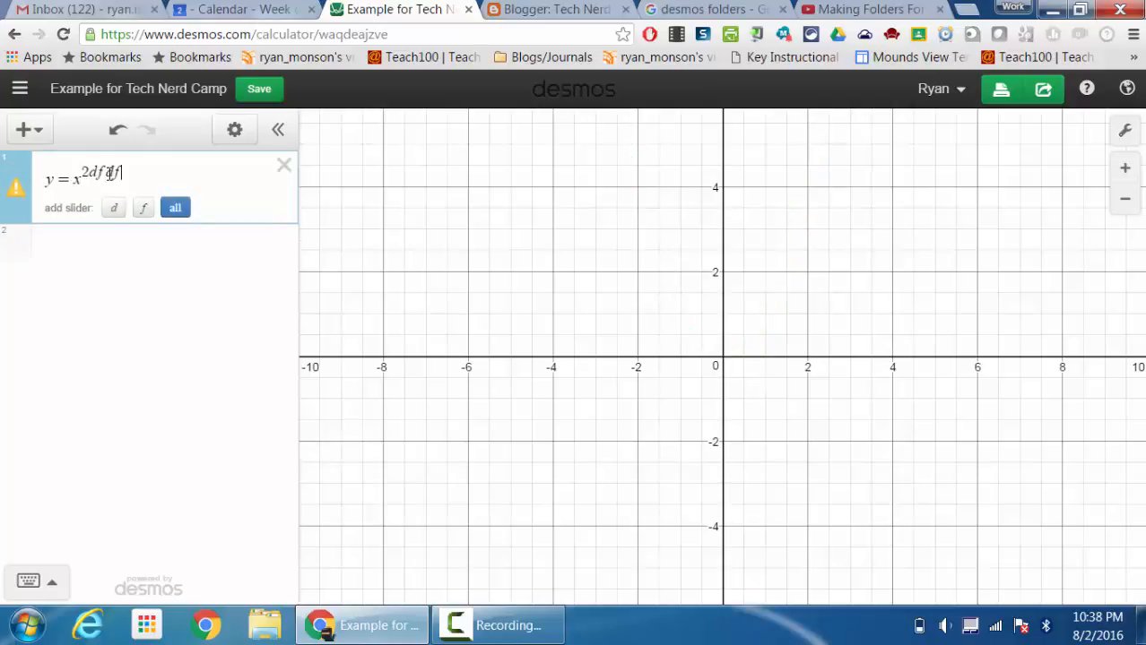
key("BackSpace")
key("BackSpace")
key("BackSpace")
key("BackSpace")
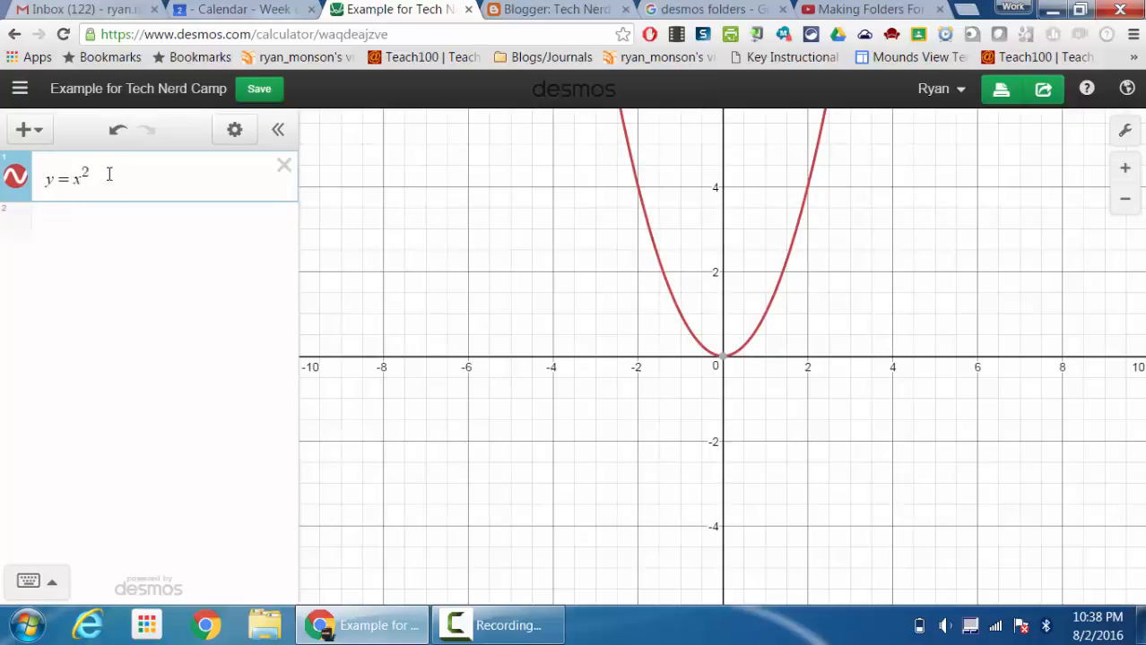
Extend the parabola's equation beyond the exponent so that it reads y = x^2 + 3x - 4
key("Right")
type("+")
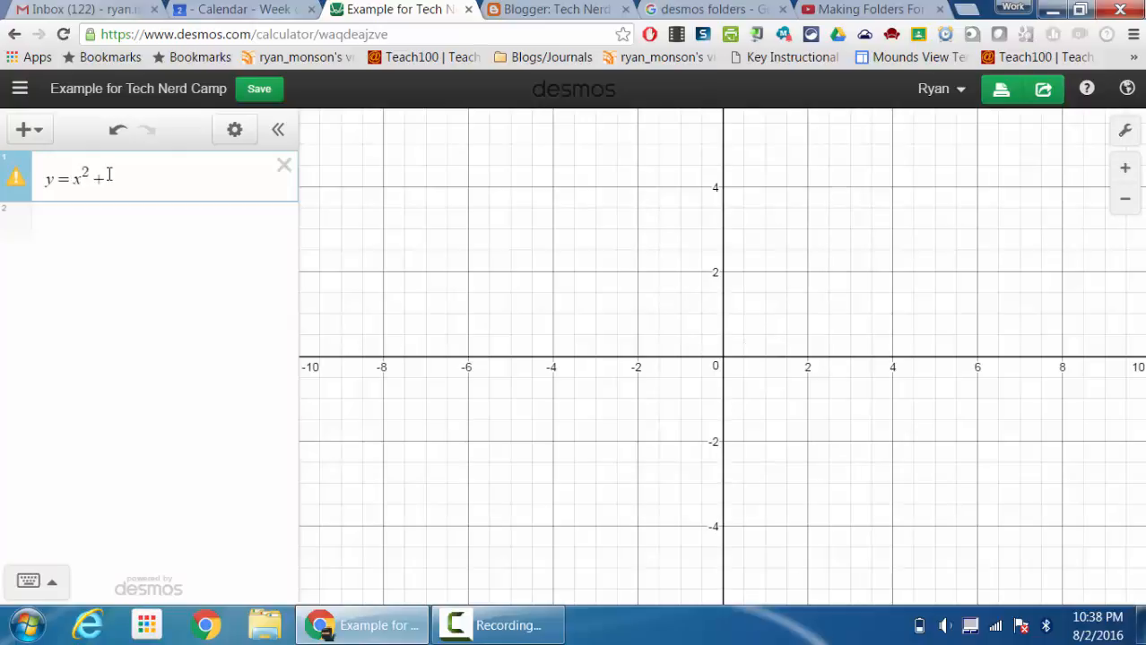
type("3x-4")
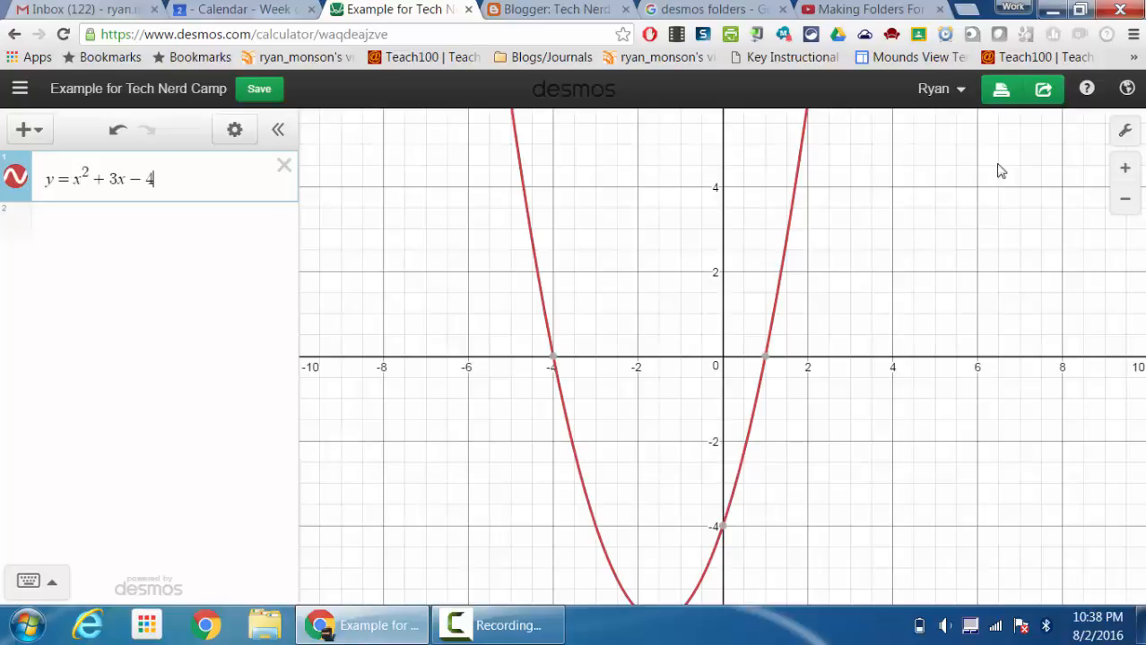
View the graph settings for projector mode, grid, axes and angle units, and close them without changes
left_click(1127, 133)
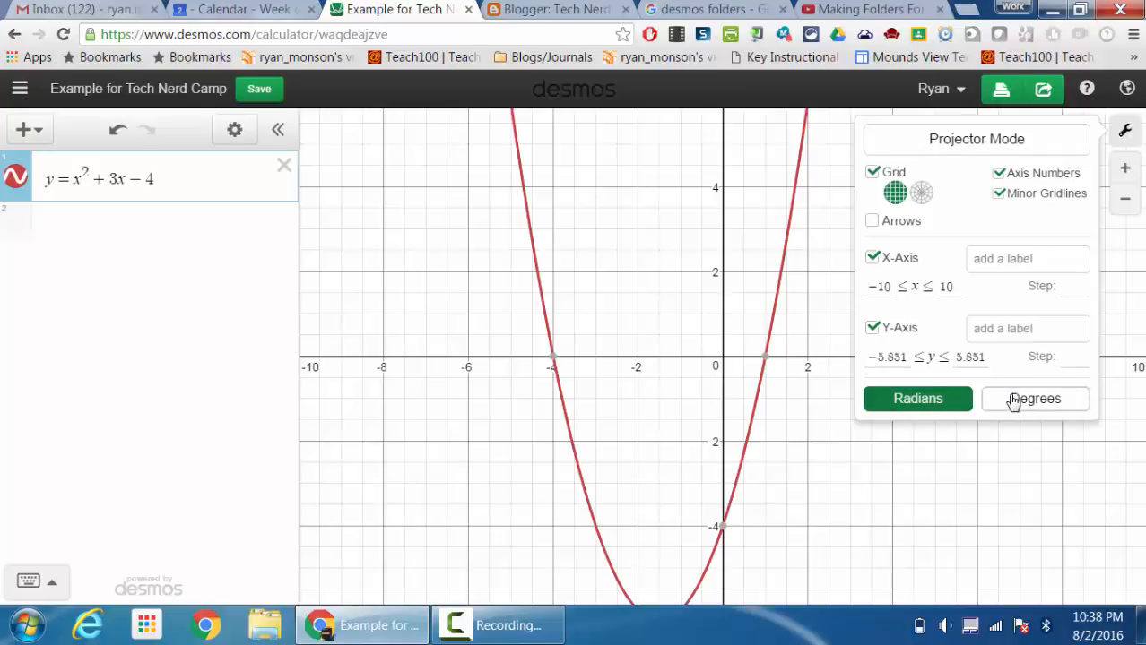
left_click(1131, 253)
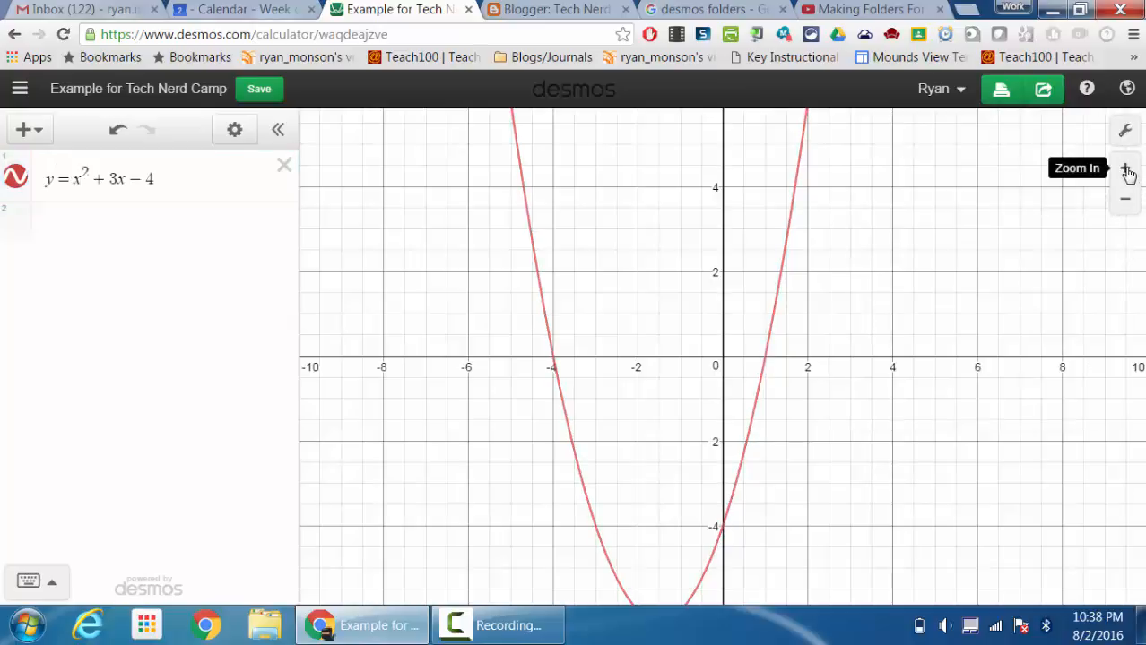
Zoom the graph in and far out, and restore the default zoom
left_click(1127, 172)
left_click(1125, 202)
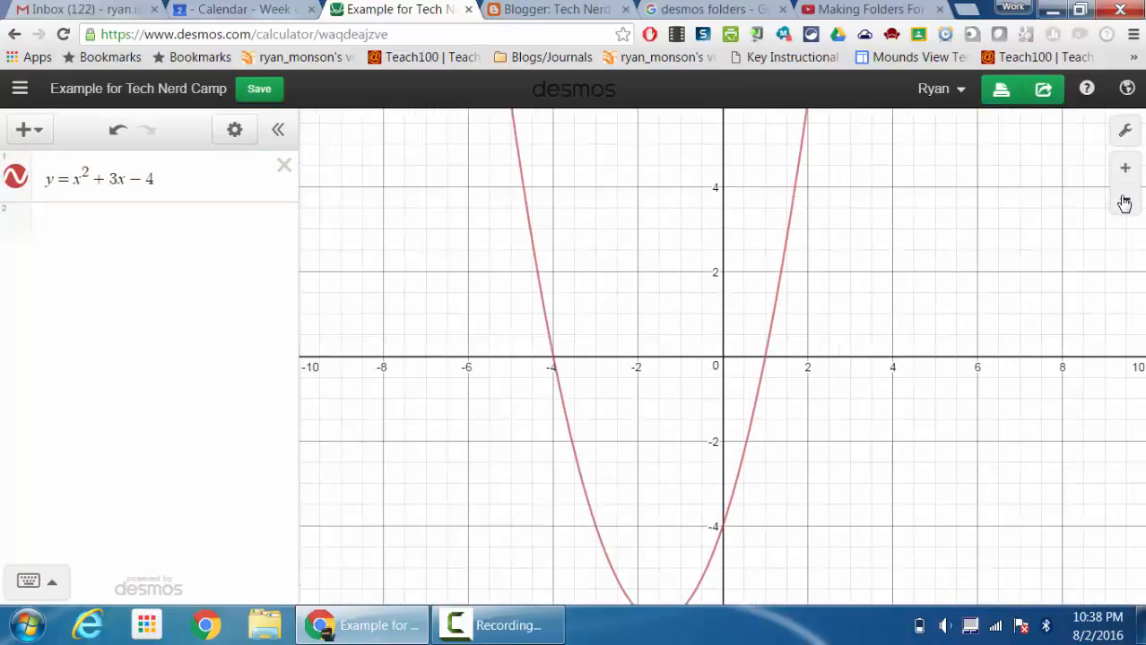
left_click(1124, 203)
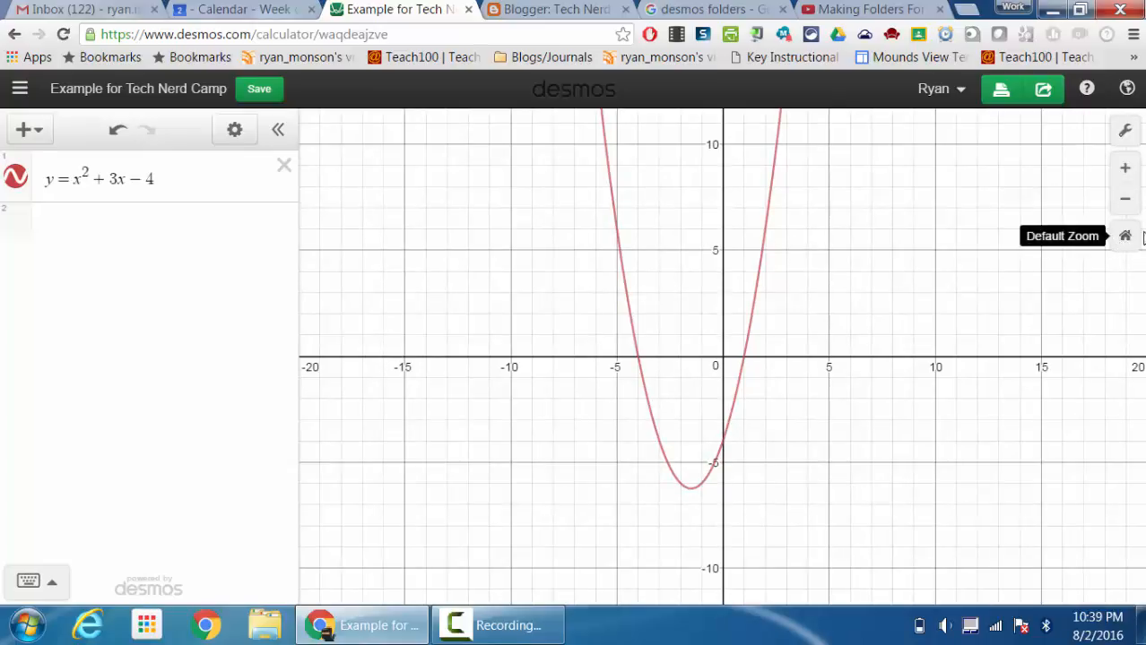
left_click(1124, 201)
left_click(1124, 201)
left_click(1125, 201)
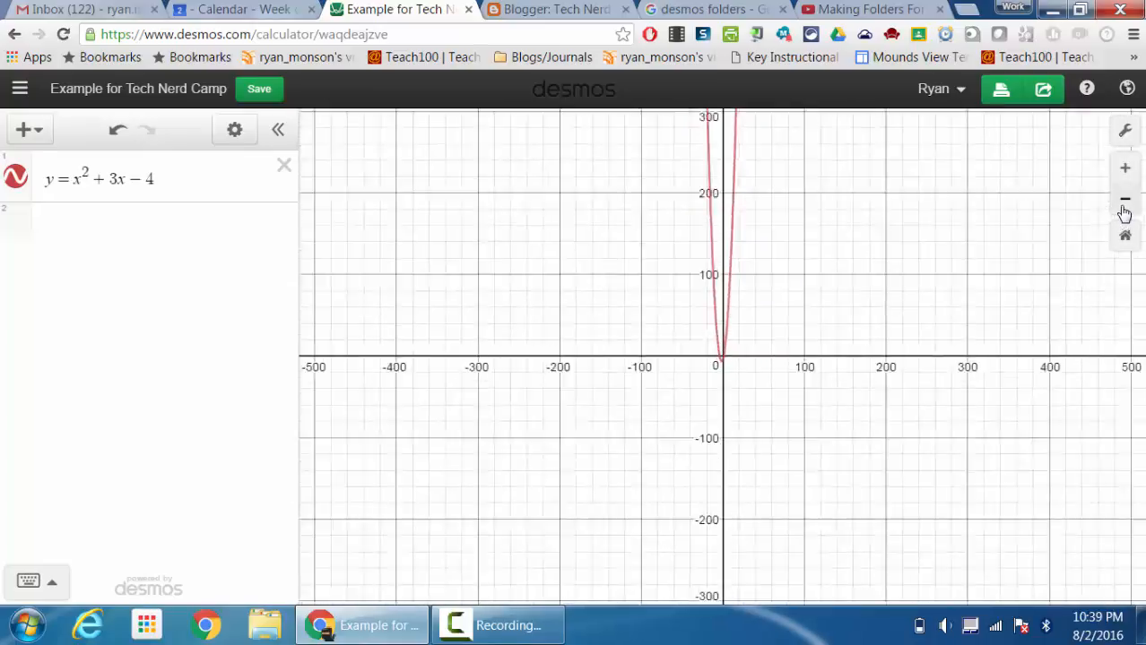
left_click(1124, 201)
left_click(1124, 201)
left_click(1124, 203)
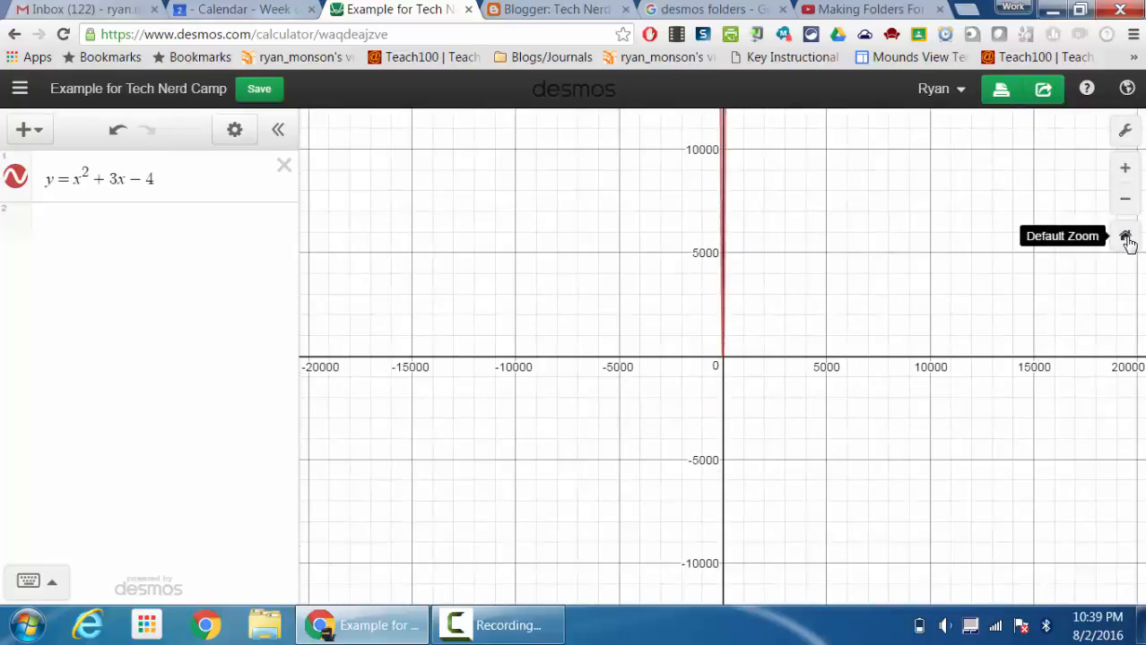
left_click(1127, 238)
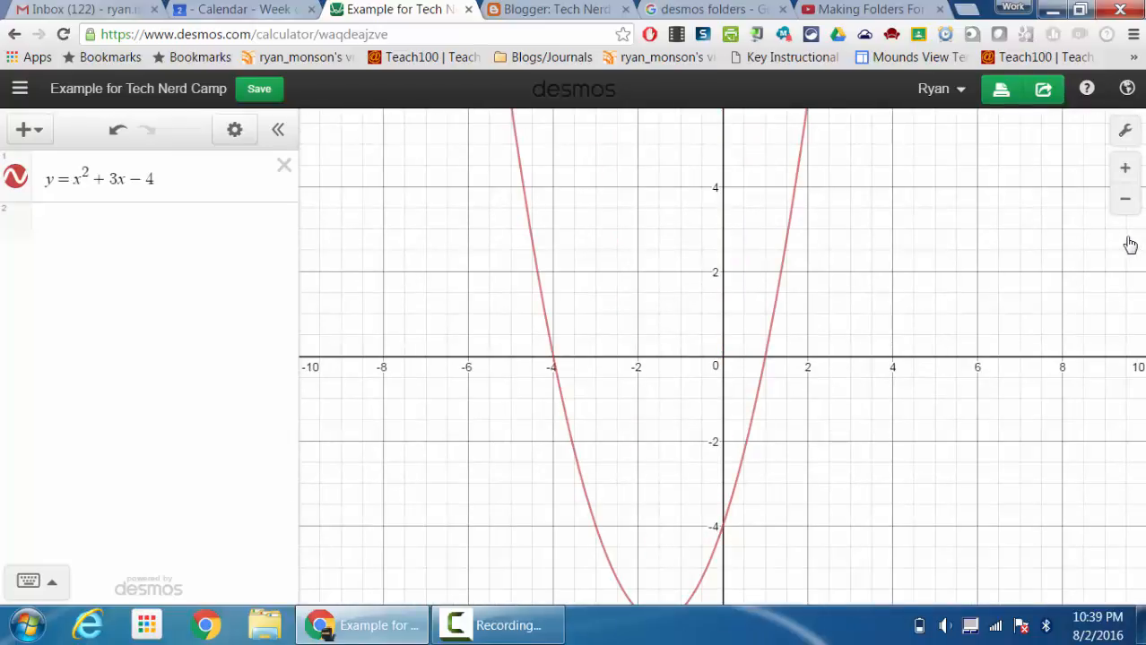
Open the sharing options for the graph
left_click(1044, 91)
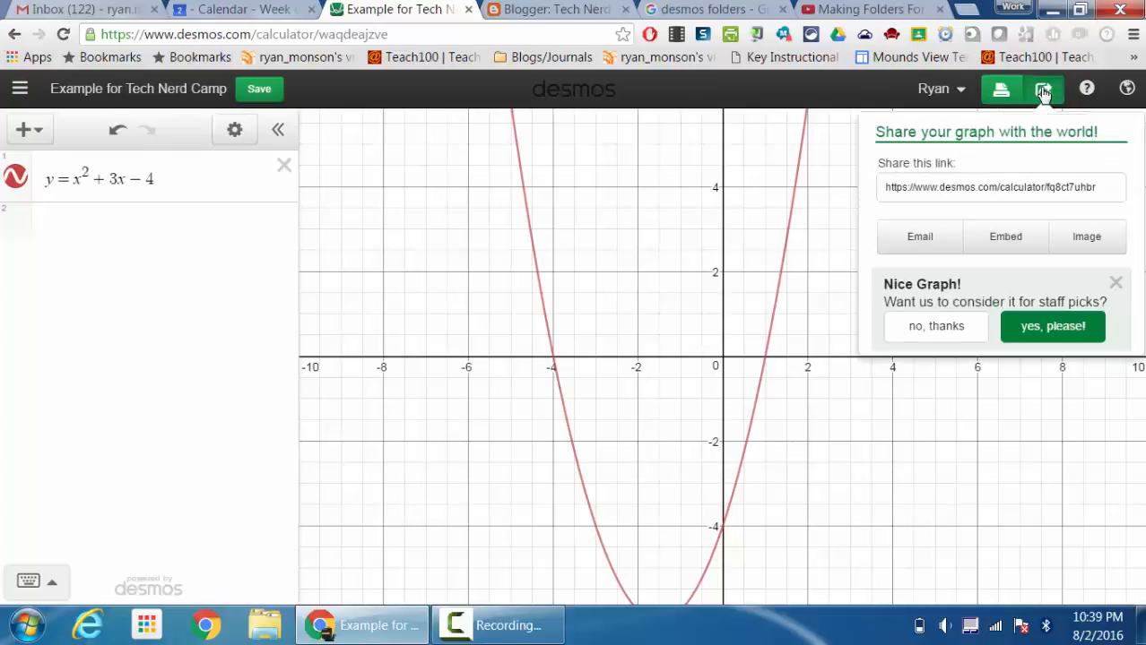